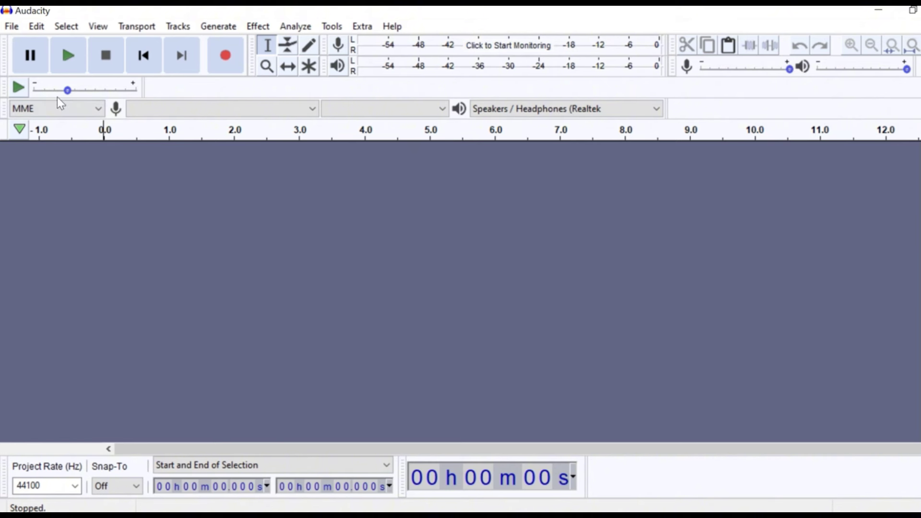
- Open a second empty project window and close the Hindi Track folder window
{"action": "left_click", "coordinate": [11, 27]}
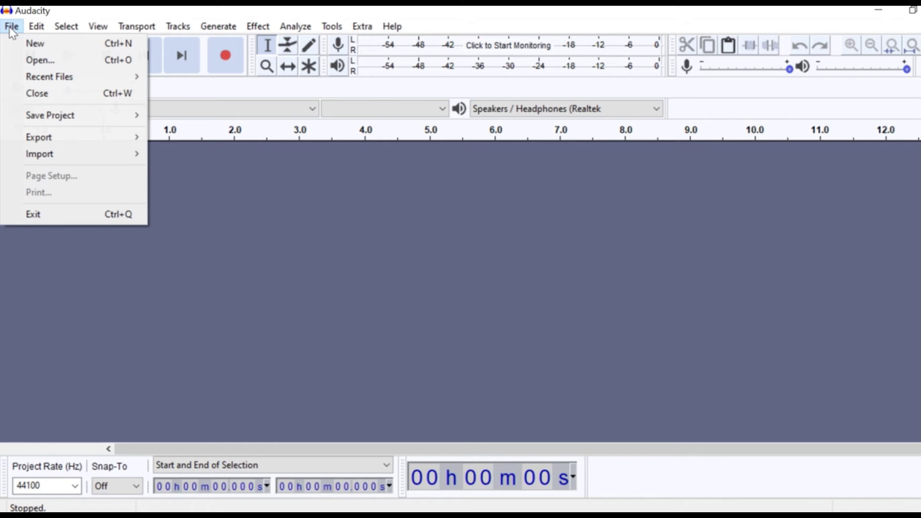
{"action": "left_click", "coordinate": [44, 48]}
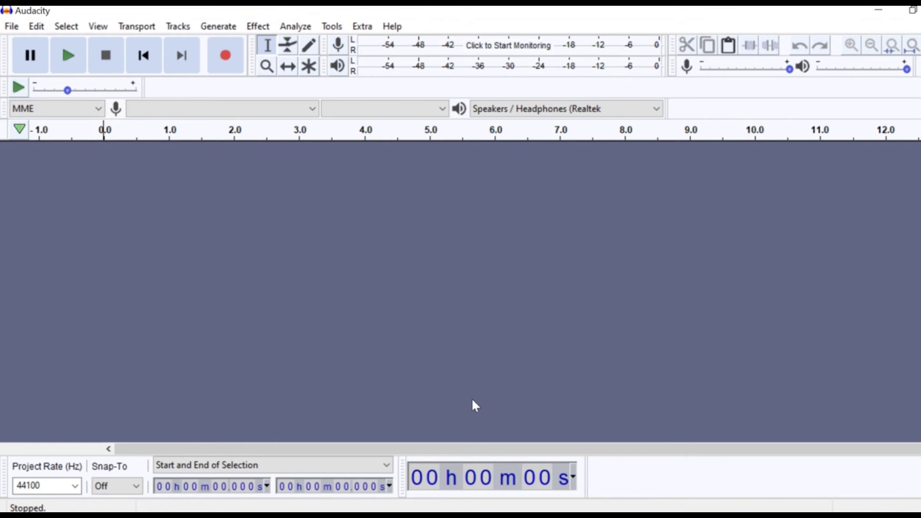
{"action": "key", "text": "alt+Tab"}
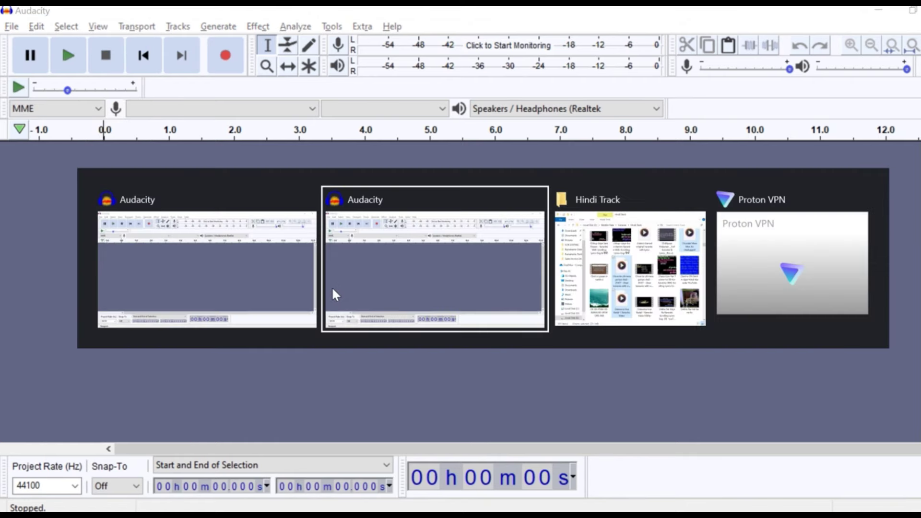
{"action": "key", "text": "alt+Tab"}
{"action": "key", "text": "alt+Tab"}
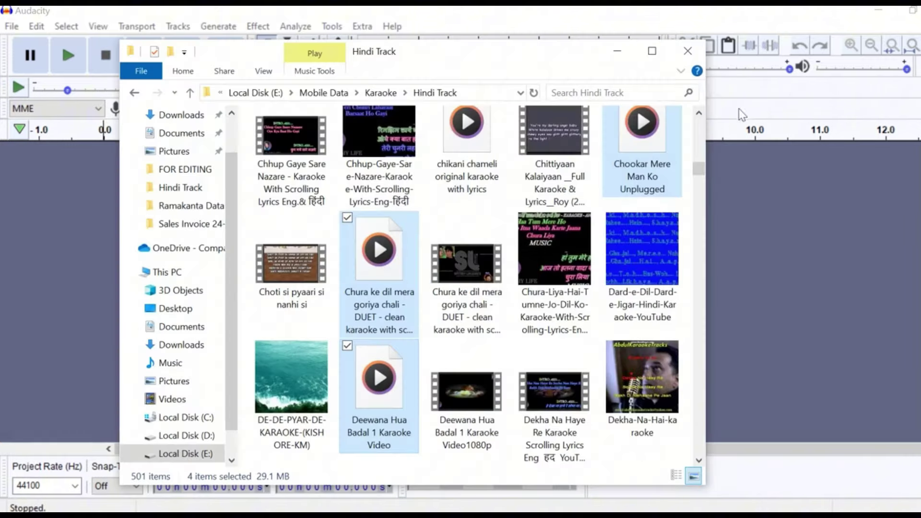
{"action": "left_click", "coordinate": [687, 51]}
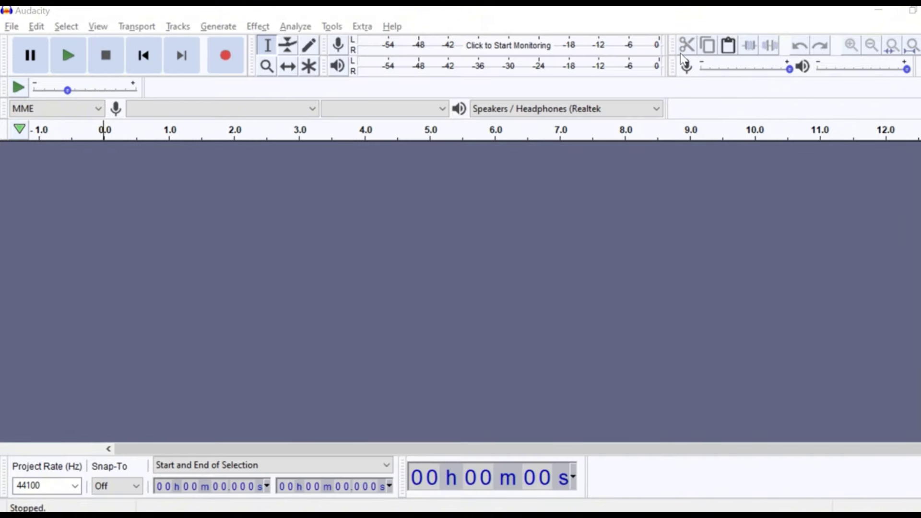
- Import the Chookar Mere Man Ko Unplugged audio file from the desktop into an empty project
{"action": "key", "text": "alt+Tab"}
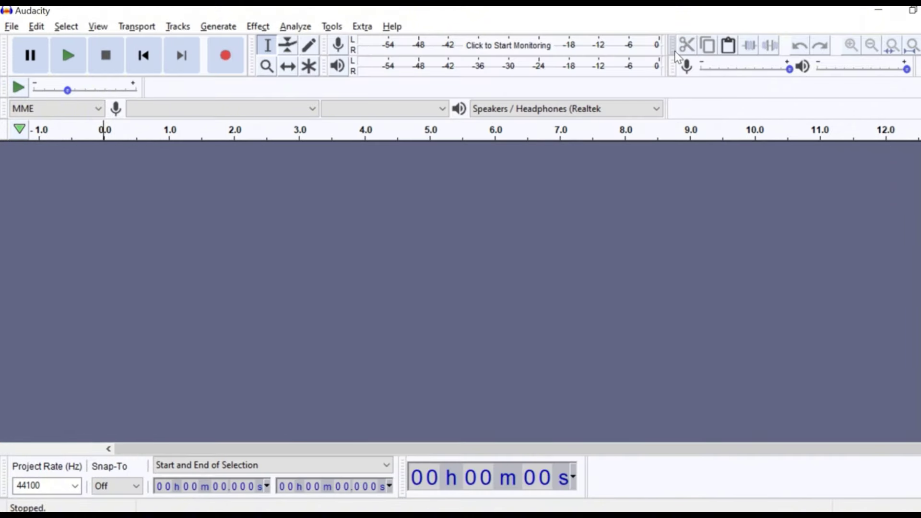
{"action": "key", "text": "alt+Tab"}
{"action": "left_click", "coordinate": [878, 10]}
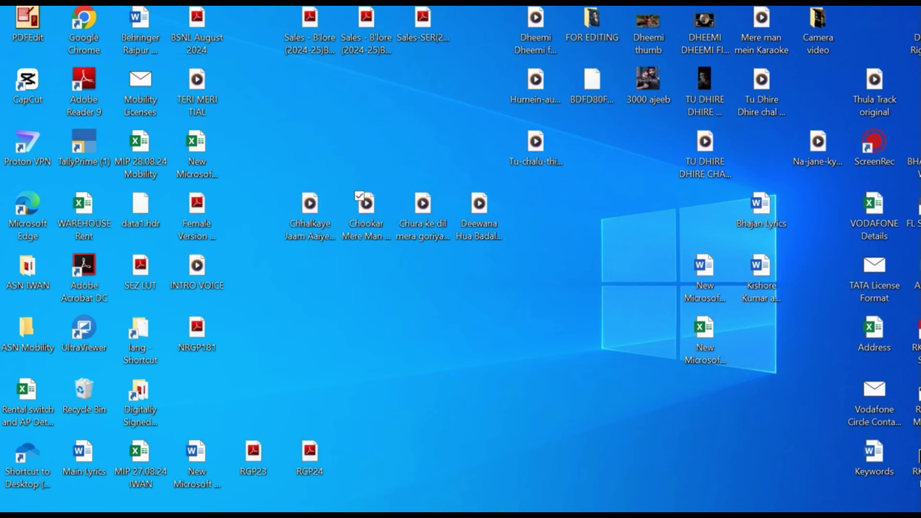
{"action": "left_click_drag", "start_coordinate": [366, 511], "coordinate": [316, 320]}
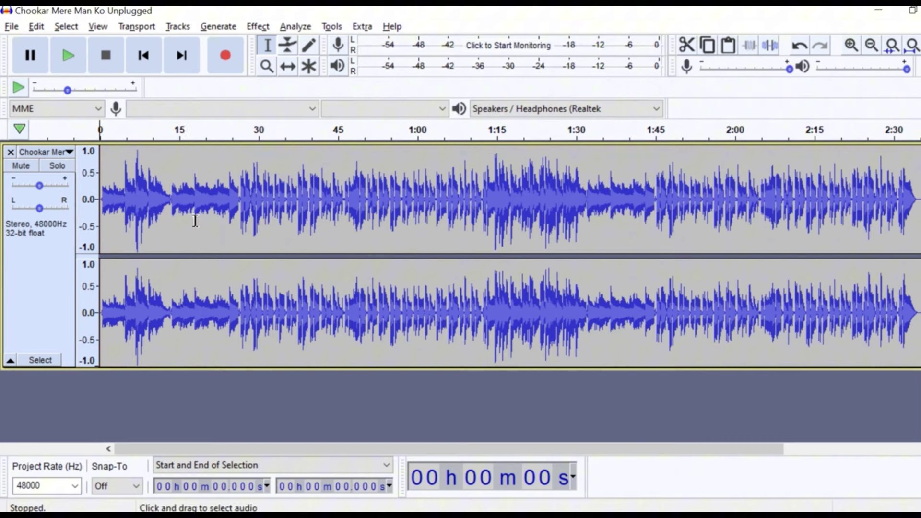
- Play the Chookar Mere Man Ko Unplugged track briefly from about 1.1 s and stop playback
{"action": "left_click", "coordinate": [103, 209]}
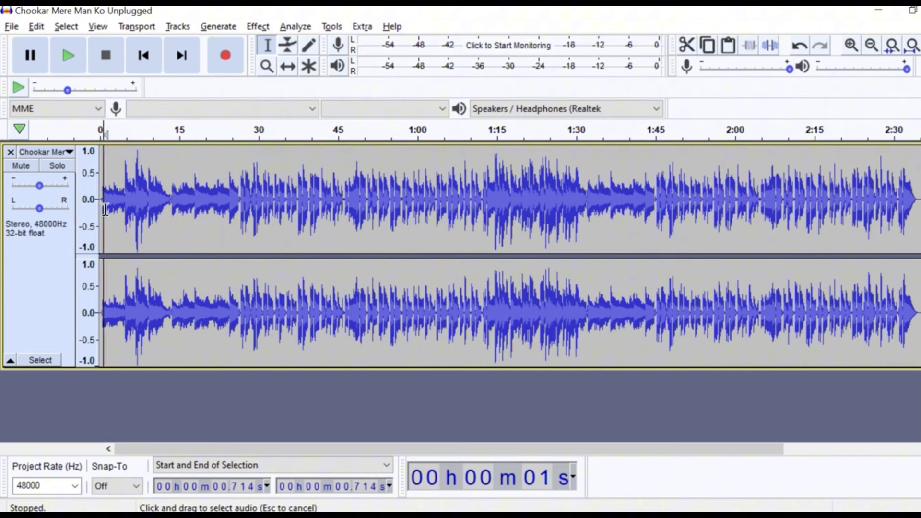
{"action": "left_click_drag", "start_coordinate": [105, 210], "coordinate": [195, 235]}
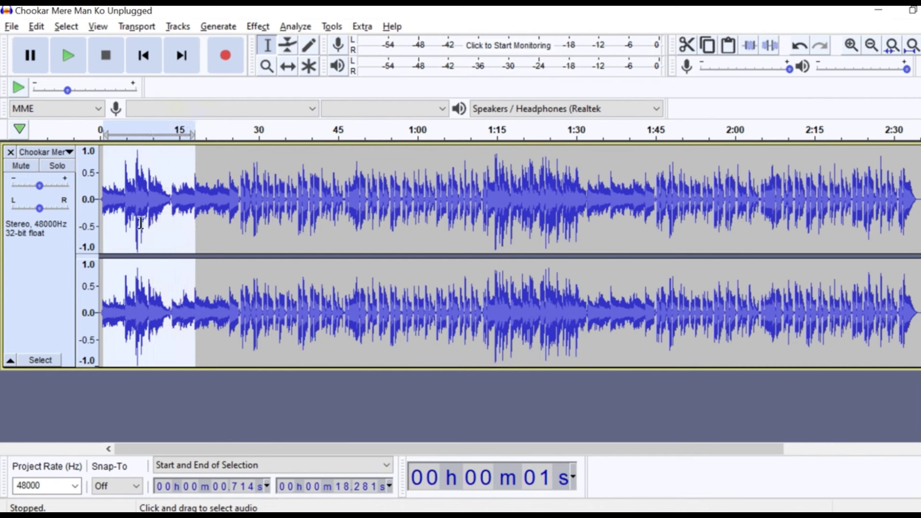
{"action": "left_click", "coordinate": [106, 209]}
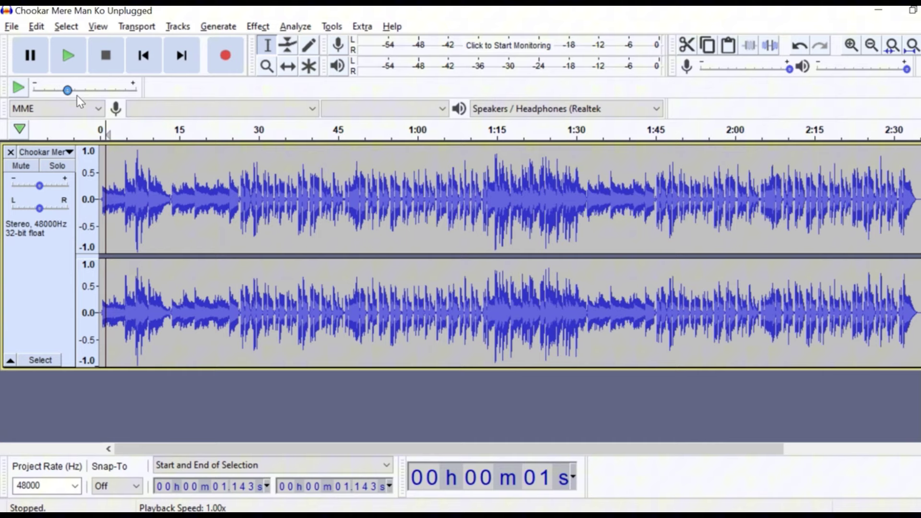
{"action": "left_click", "coordinate": [70, 62]}
{"action": "left_click", "coordinate": [106, 56]}
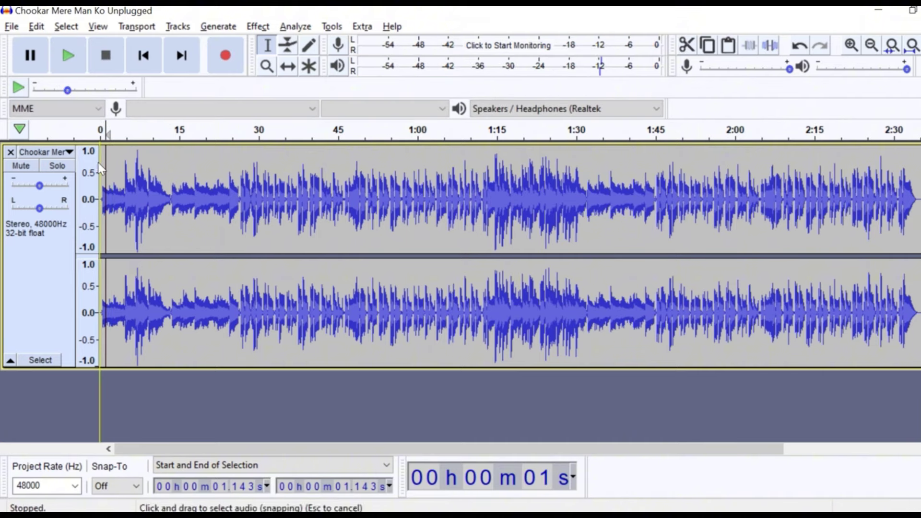
- Select the first part of the track, from about 0.7 s to about 1 min 32 s
{"action": "key", "text": "ctrl+a"}
{"action": "key", "text": "ctrl+1"}
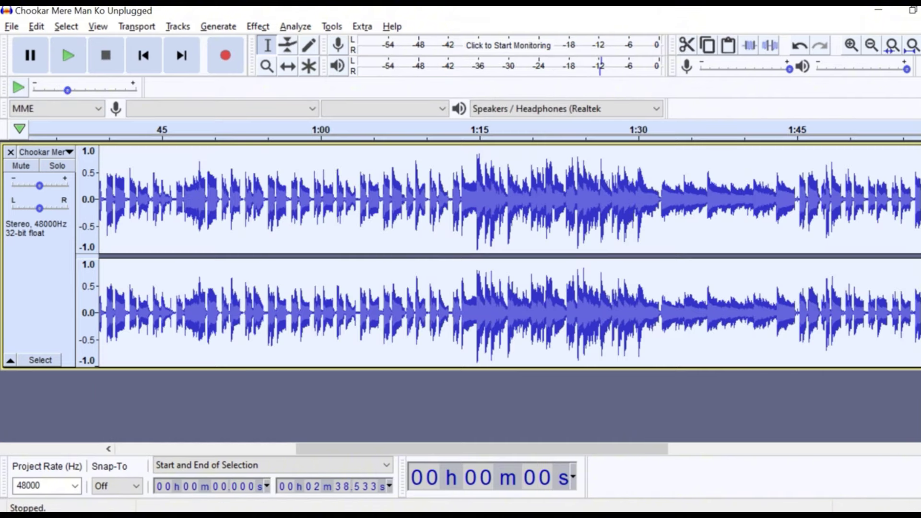
{"action": "left_click", "coordinate": [878, 43]}
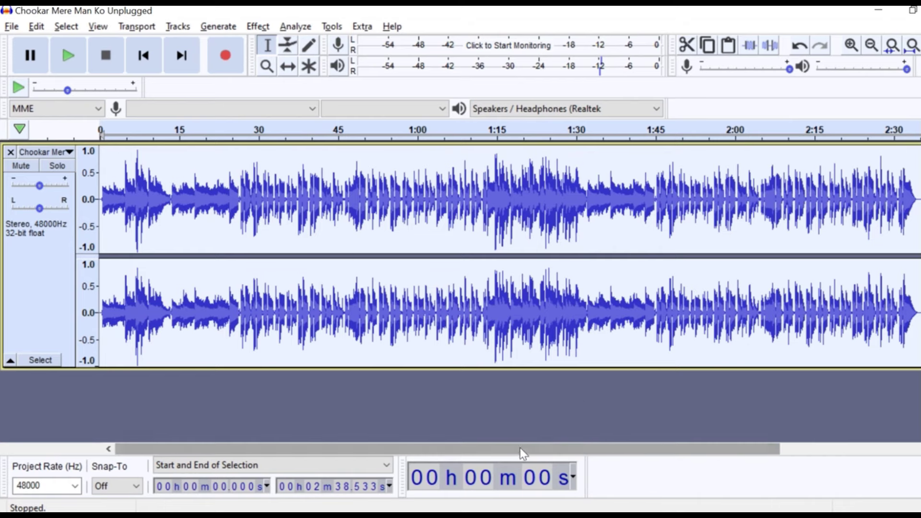
{"action": "left_click", "coordinate": [106, 199]}
{"action": "left_click_drag", "start_coordinate": [107, 200], "coordinate": [585, 206]}
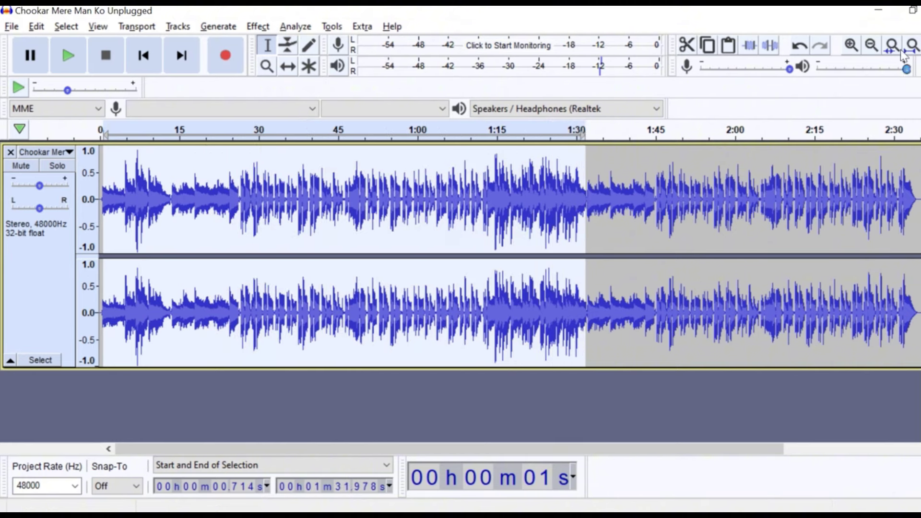
- Cut the audio from about 1 min 32.2 s to the end of the Chookar Mere Man track
{"action": "left_click", "coordinate": [850, 47]}
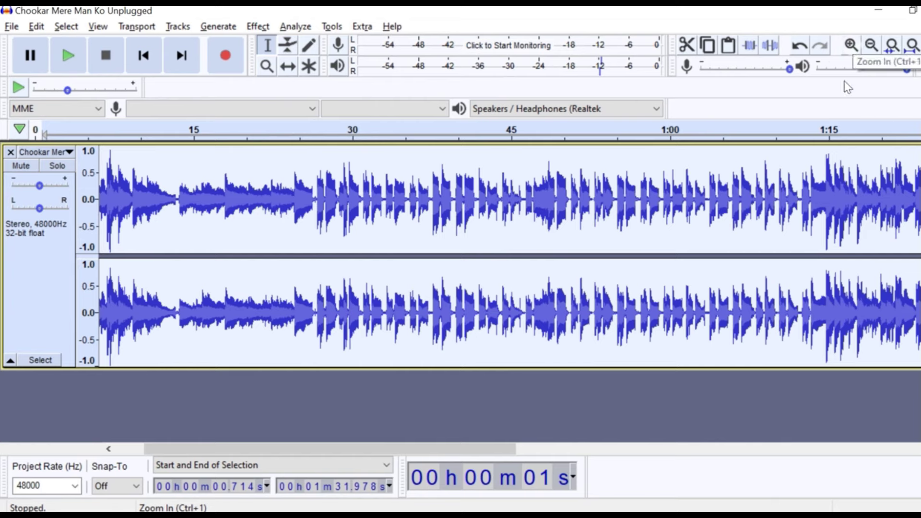
{"action": "left_click_drag", "start_coordinate": [401, 448], "coordinate": [571, 447]}
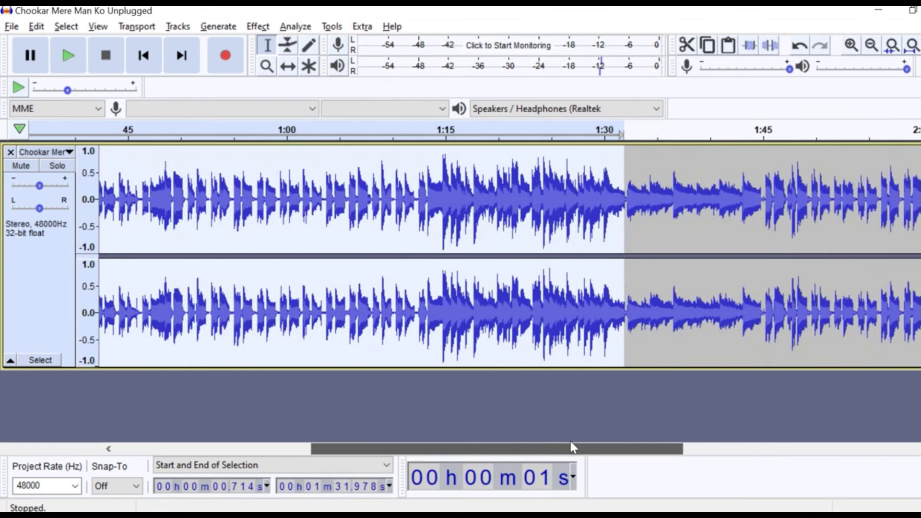
{"action": "left_click", "coordinate": [850, 45]}
{"action": "left_click_drag", "start_coordinate": [414, 450], "coordinate": [603, 442]}
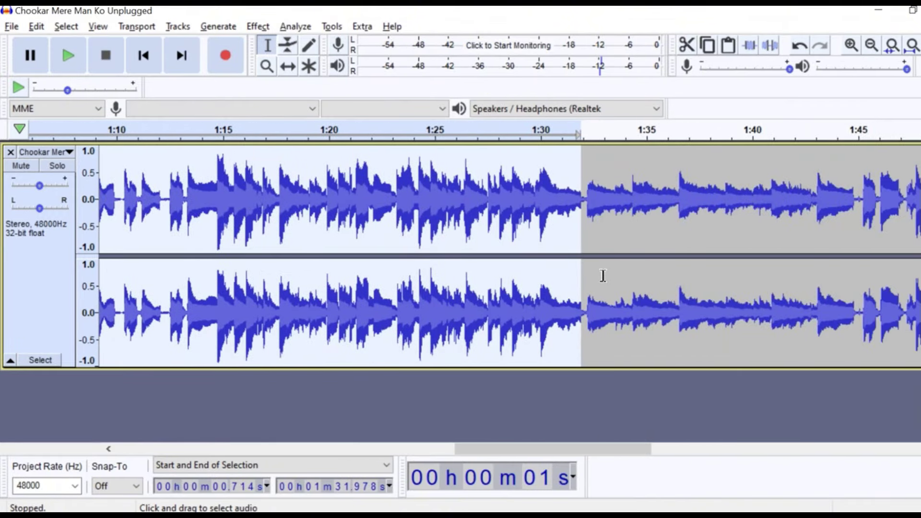
{"action": "left_click", "coordinate": [585, 214]}
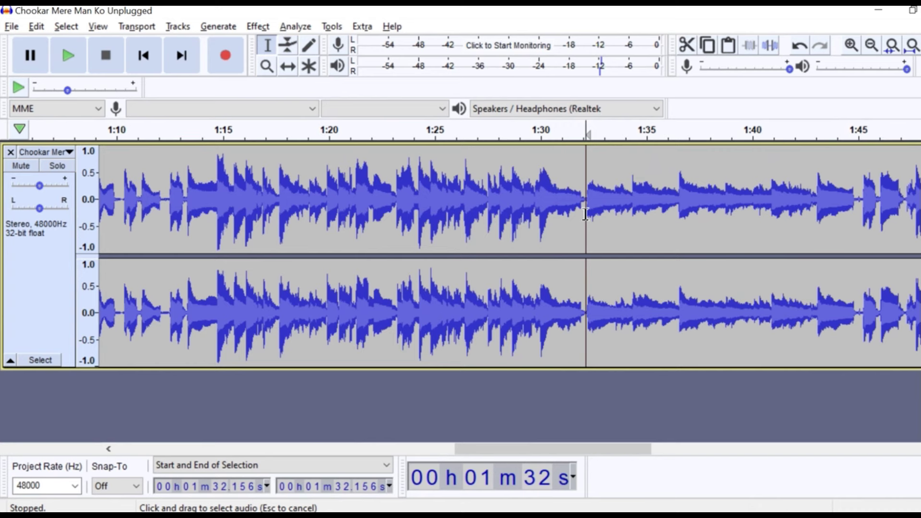
{"action": "left_click_drag", "start_coordinate": [585, 214], "coordinate": [739, 247]}
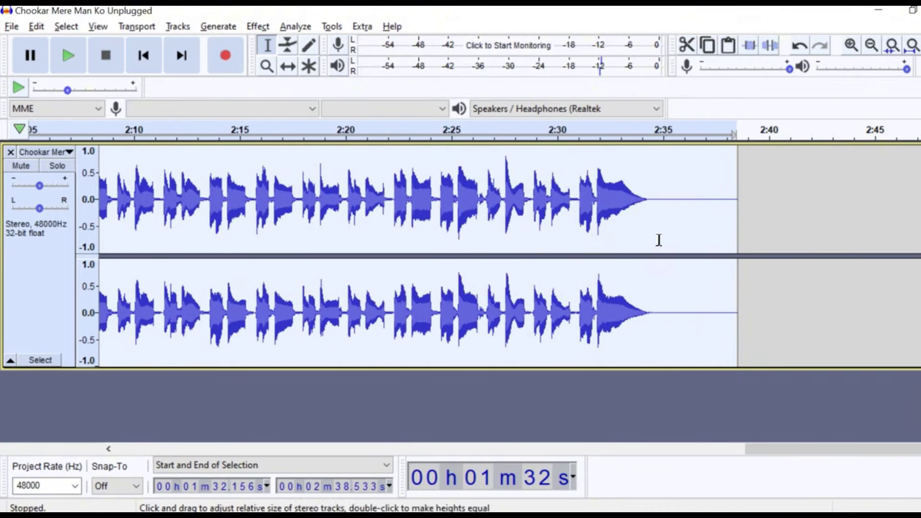
{"action": "left_click", "coordinate": [686, 46]}
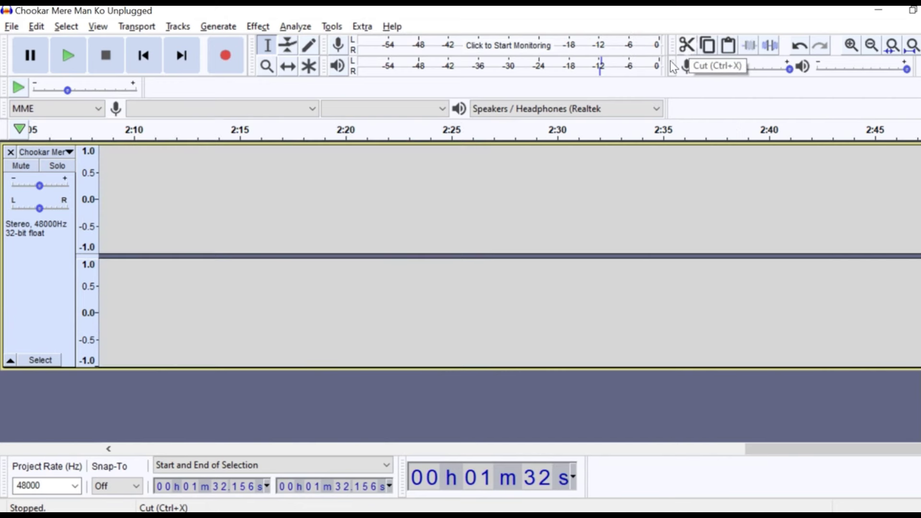
- Place the edit cursor exactly at the end of the trimmed Chookar Mere Man track
{"action": "left_click", "coordinate": [871, 45]}
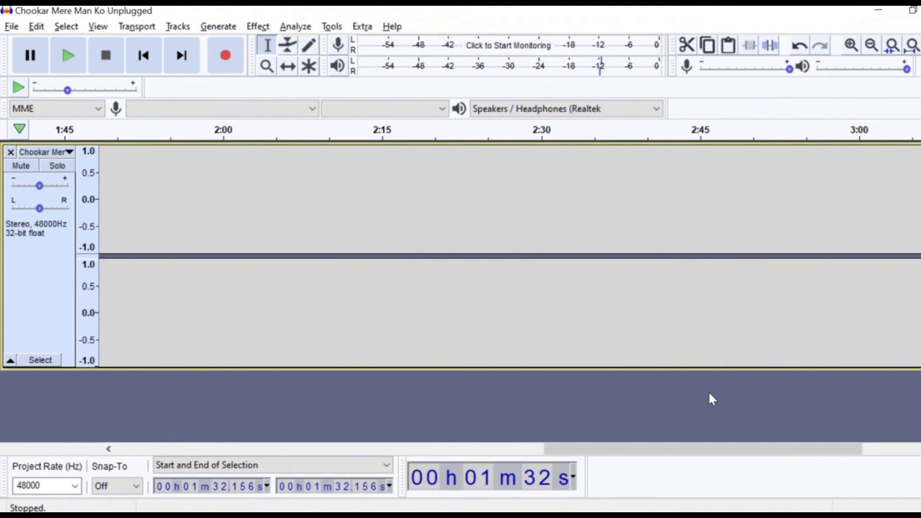
{"action": "left_click", "coordinate": [871, 45]}
{"action": "left_click_drag", "start_coordinate": [657, 450], "coordinate": [338, 459]}
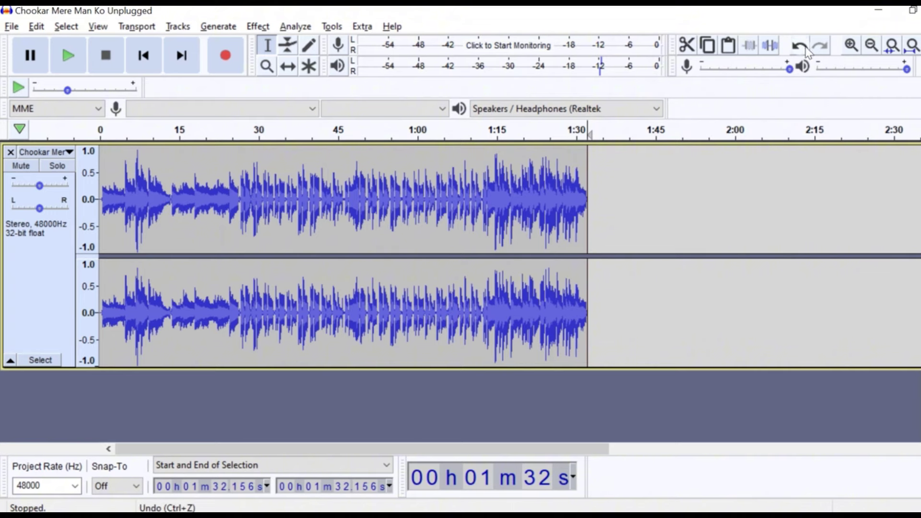
{"action": "left_click", "coordinate": [850, 46]}
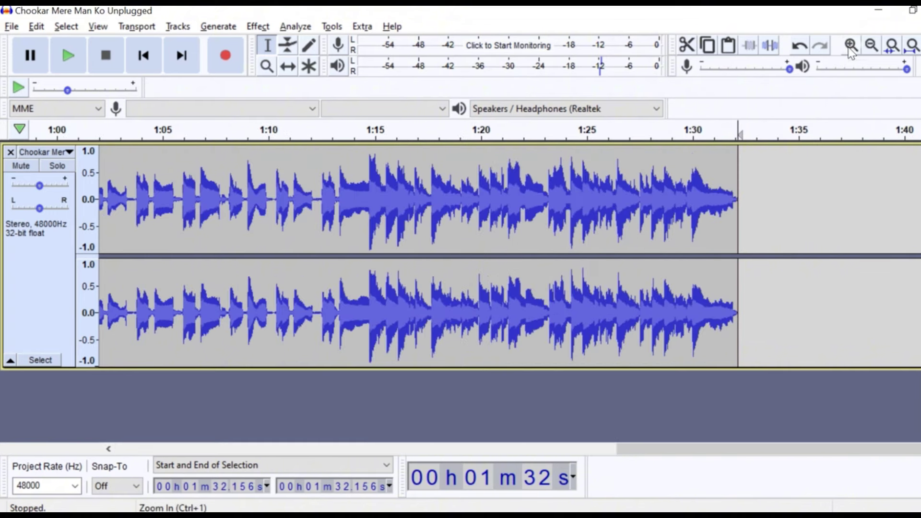
{"action": "left_click", "coordinate": [744, 215]}
{"action": "left_click", "coordinate": [737, 222]}
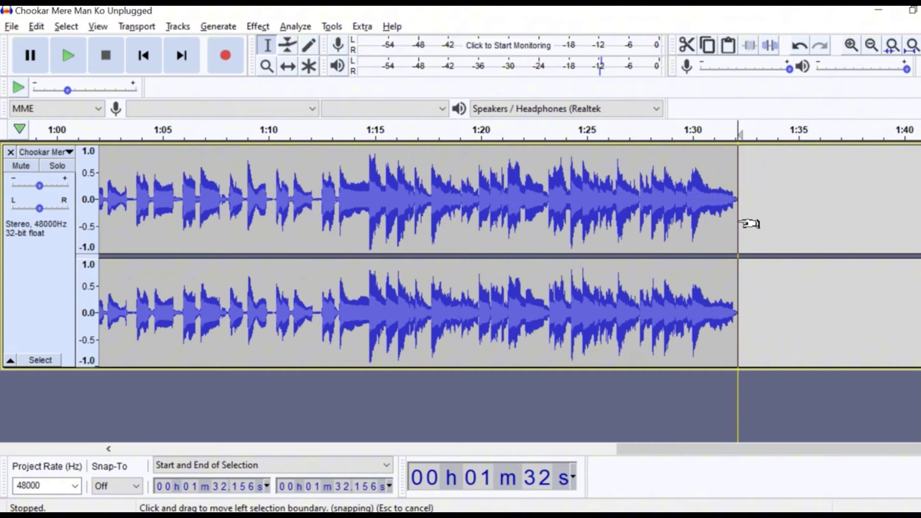
- Import the Deewana Hua Badal 1 Karaoke Video MP3 from the desktop into the other, empty project
{"action": "key", "text": "alt+Tab"}
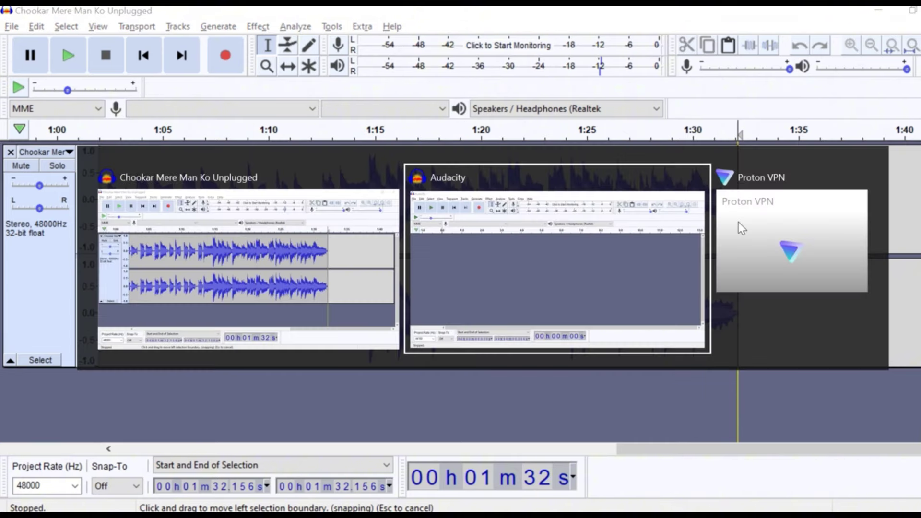
{"action": "key", "text": "alt+Tab"}
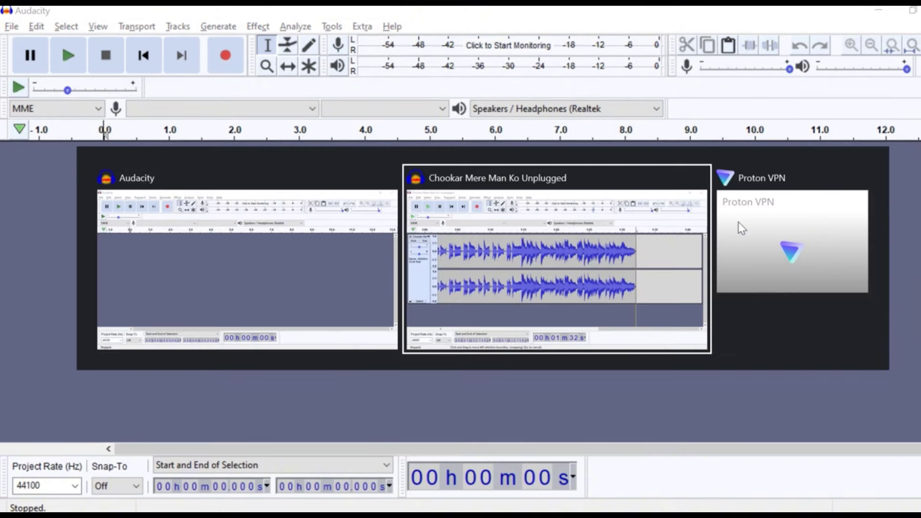
{"action": "key", "text": "alt+Tab"}
{"action": "key", "text": "alt+Tab"}
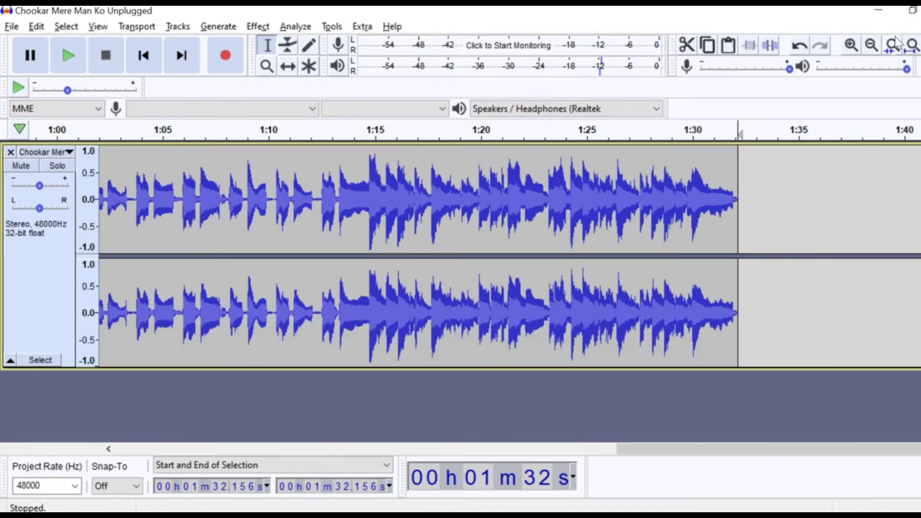
{"action": "left_click", "coordinate": [875, 10]}
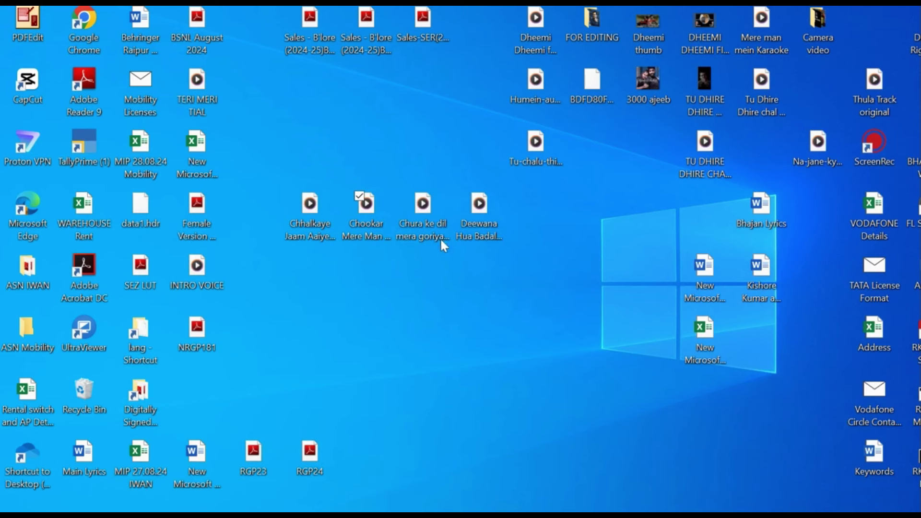
{"action": "left_click", "coordinate": [481, 213]}
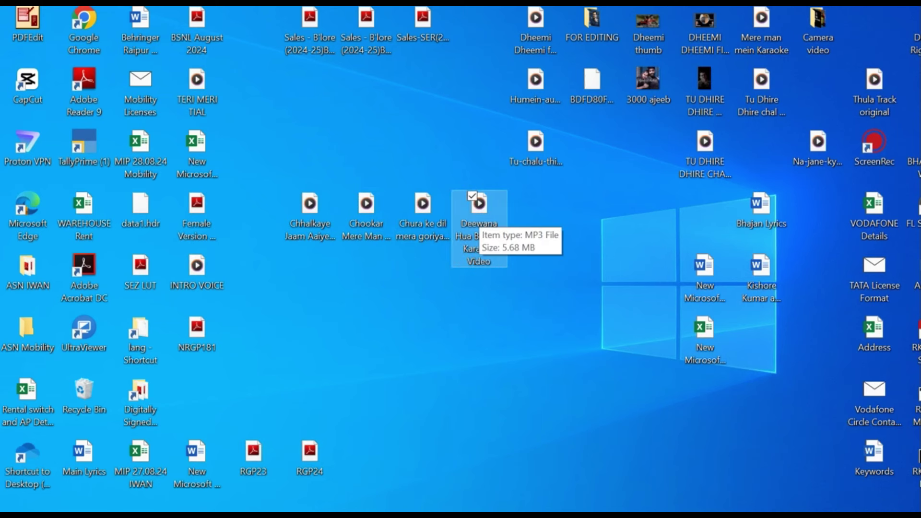
{"action": "left_click_drag", "start_coordinate": [379, 508], "coordinate": [424, 315]}
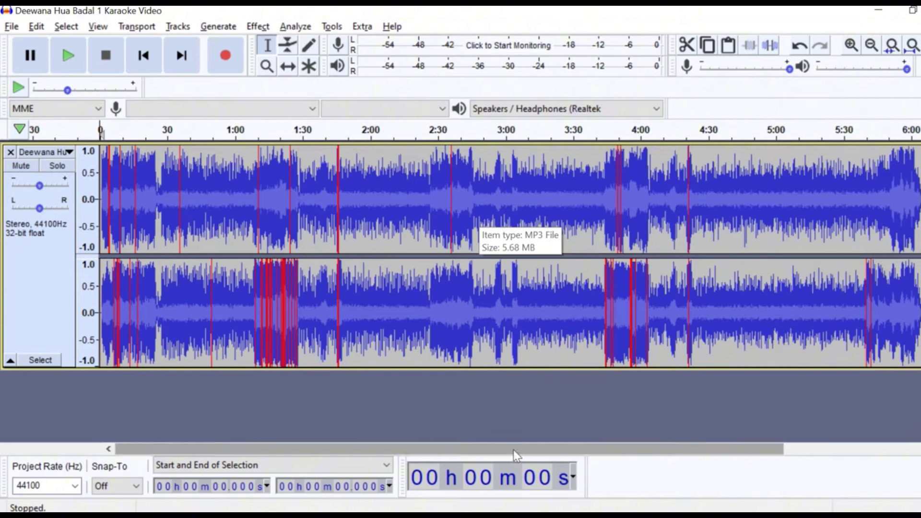
- Select the entire Deewana Hua Badal track and bring its opening section into close view
{"action": "left_click", "coordinate": [851, 46]}
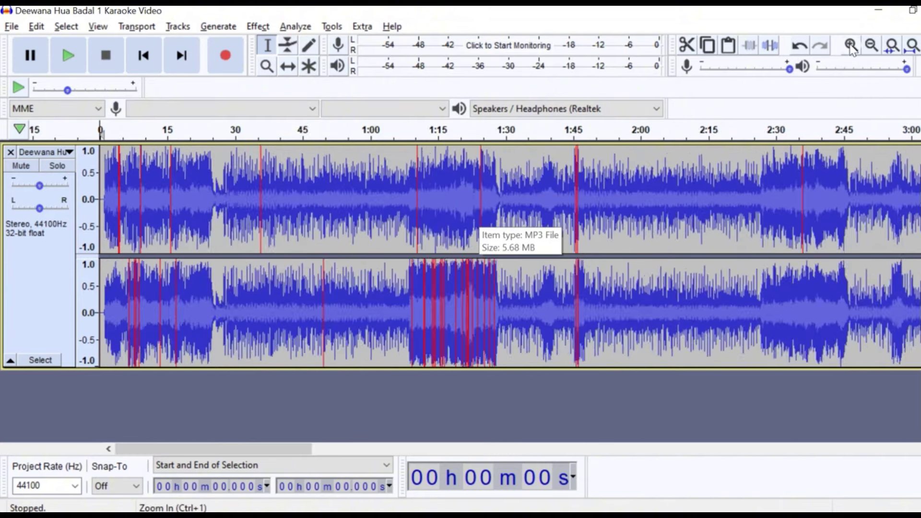
{"action": "left_click", "coordinate": [851, 46]}
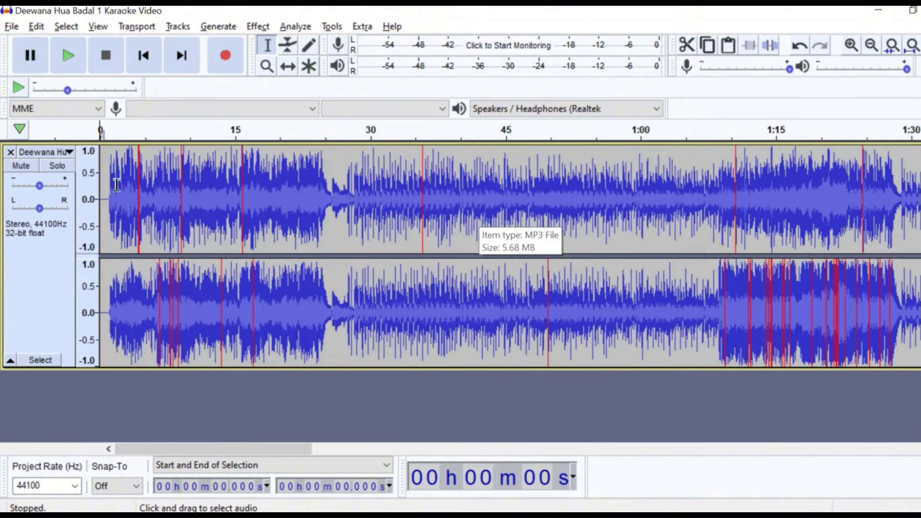
{"action": "left_click_drag", "start_coordinate": [107, 196], "coordinate": [893, 243]}
{"action": "left_click", "coordinate": [38, 271]}
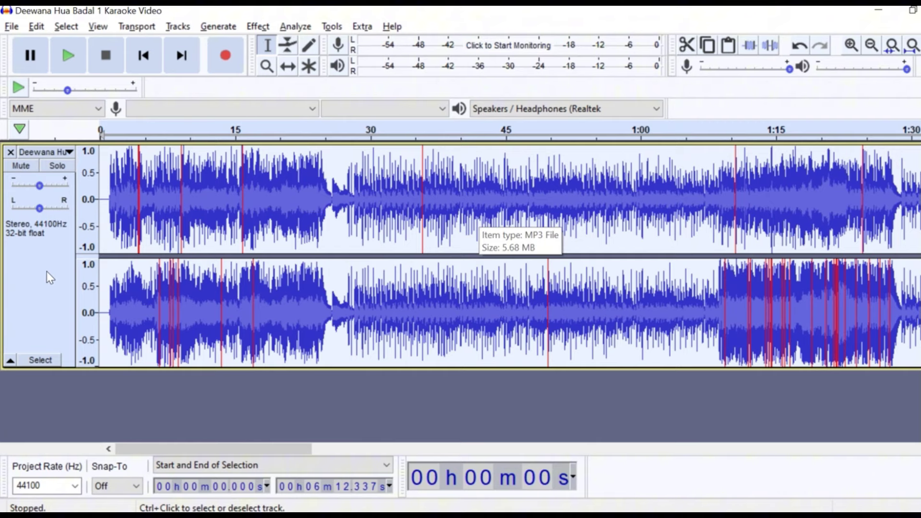
{"action": "left_click", "coordinate": [851, 45]}
{"action": "left_click_drag", "start_coordinate": [254, 448], "coordinate": [199, 449]}
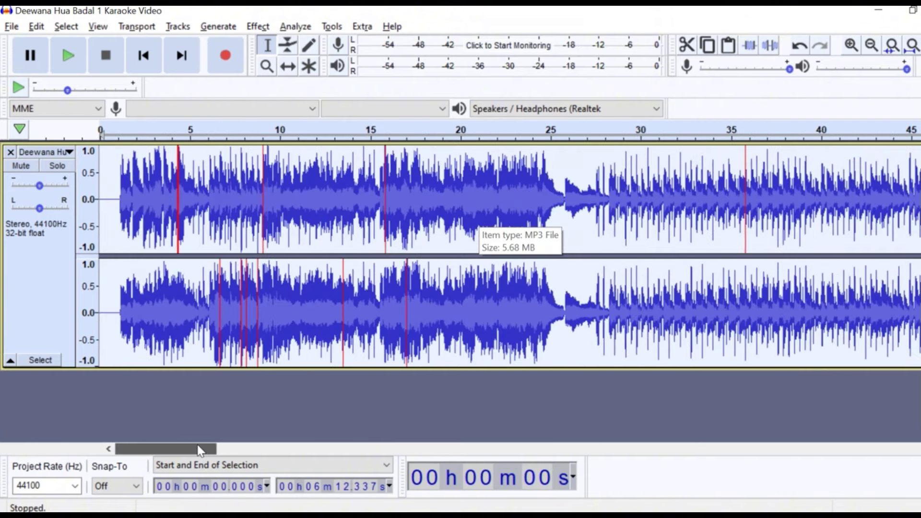
{"action": "left_click", "coordinate": [118, 209]}
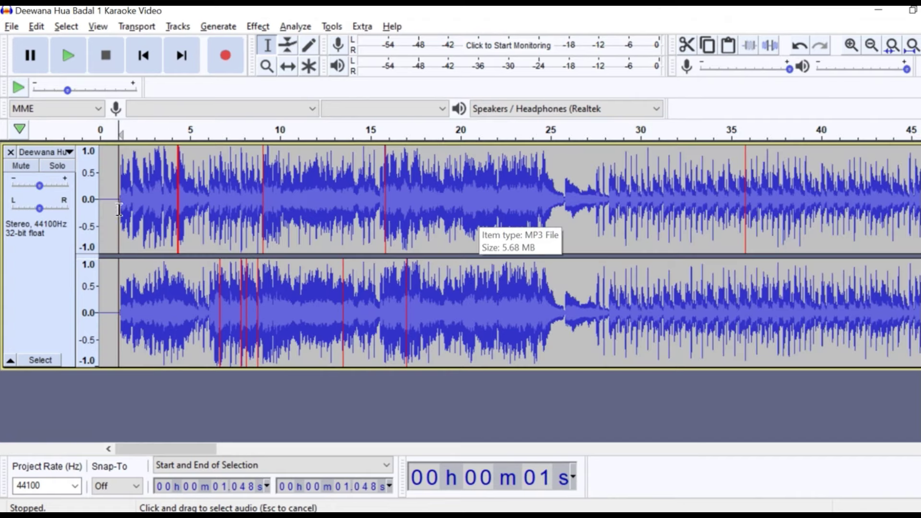
{"action": "left_click_drag", "start_coordinate": [118, 209], "coordinate": [748, 309]}
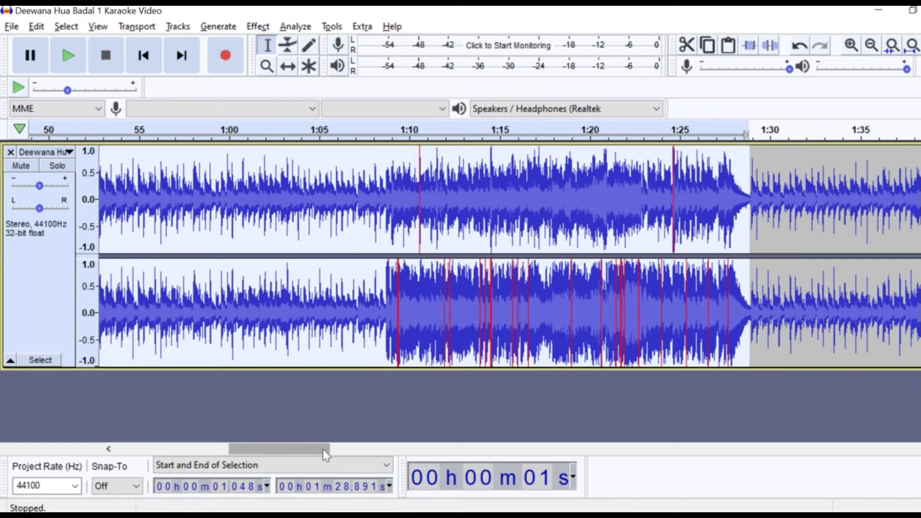
{"action": "left_click_drag", "start_coordinate": [305, 450], "coordinate": [283, 450]}
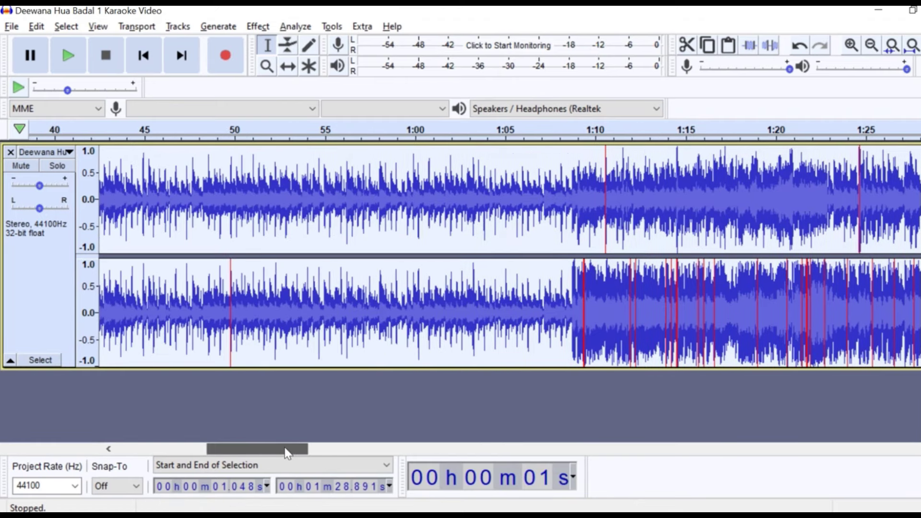
{"action": "left_click", "coordinate": [871, 46]}
{"action": "left_click", "coordinate": [871, 46]}
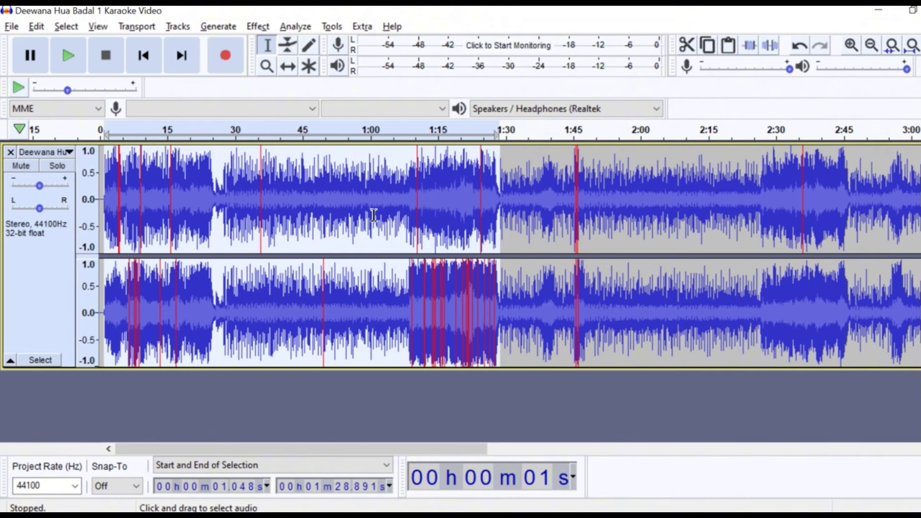
{"action": "left_click", "coordinate": [37, 27]}
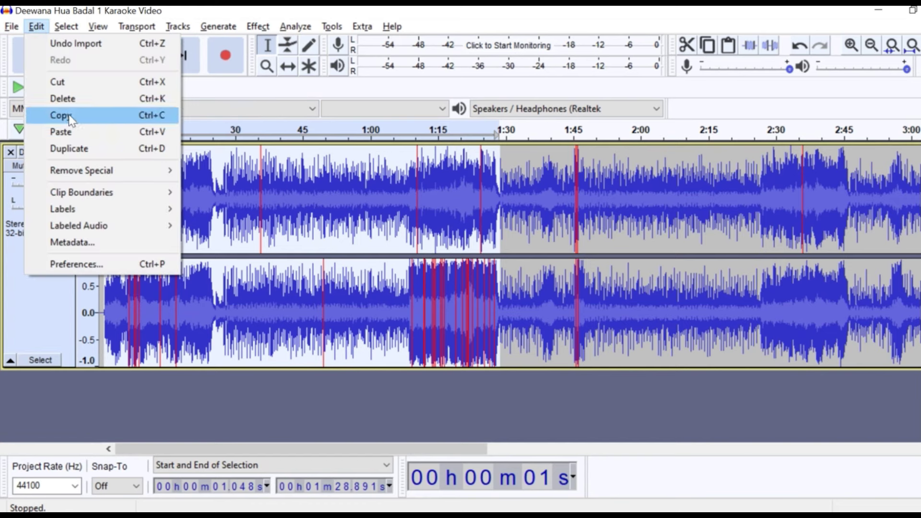
{"action": "left_click", "coordinate": [25, 318]}
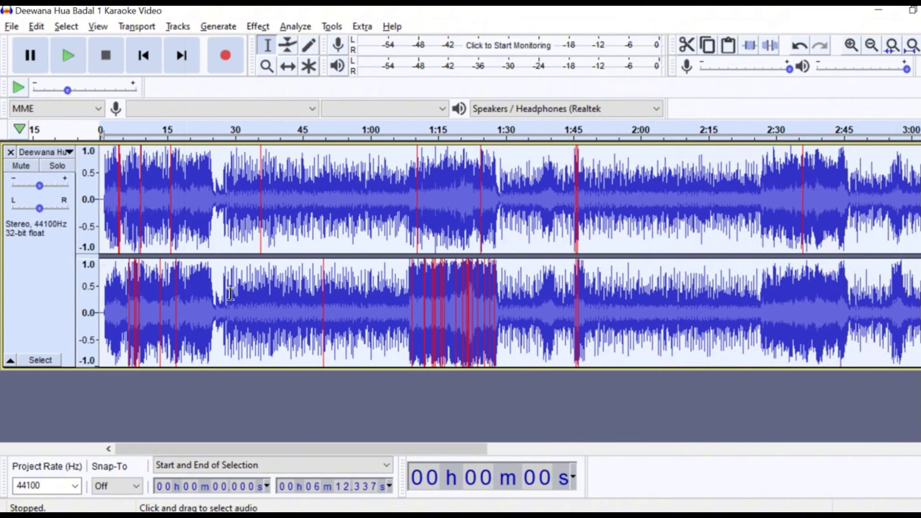
- Copy the Deewana Hua Badal audio from about 1.0 s to about 1 min 29.1 s
{"action": "left_click", "coordinate": [103, 204]}
{"action": "left_click_drag", "start_coordinate": [104, 204], "coordinate": [499, 260]}
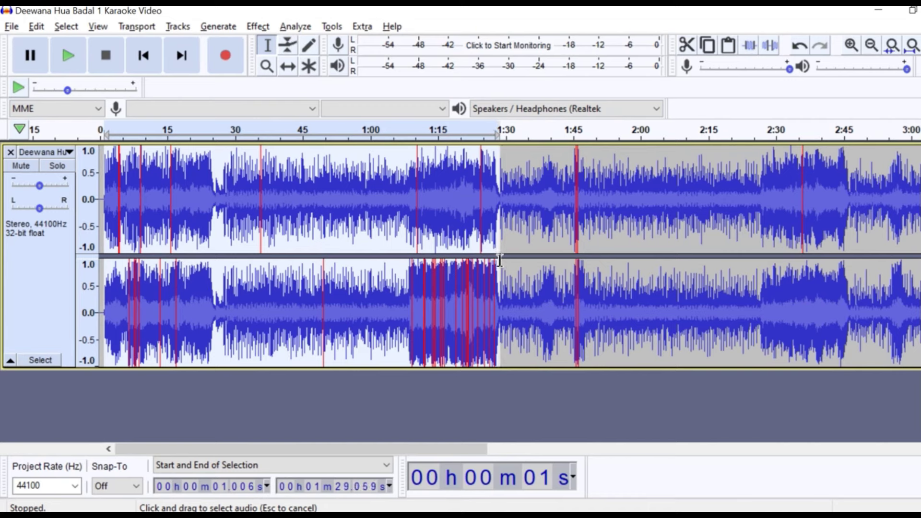
{"action": "left_click", "coordinate": [36, 26]}
{"action": "left_click", "coordinate": [59, 116]}
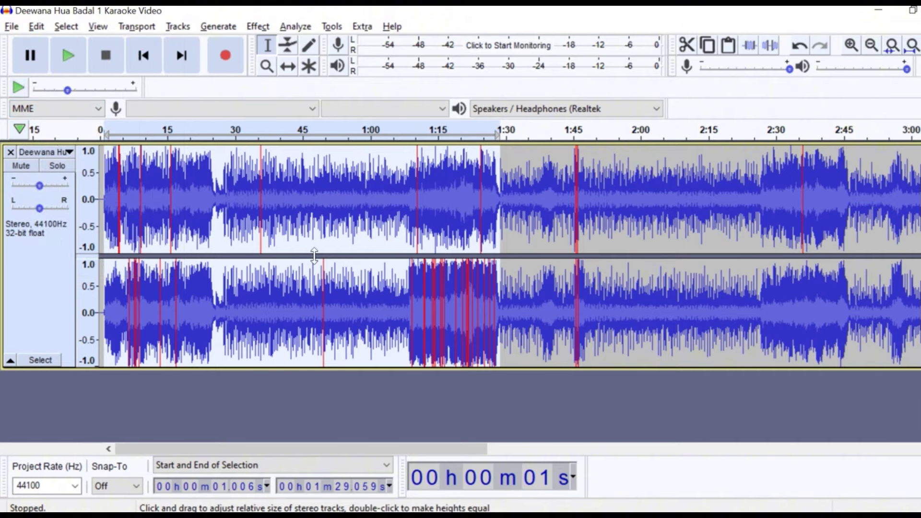
- Paste the copied Deewana Hua Badal section at the end of the Chookar Mere Man track, at about 1 min 32.2 s
{"action": "key", "text": "alt+Tab"}
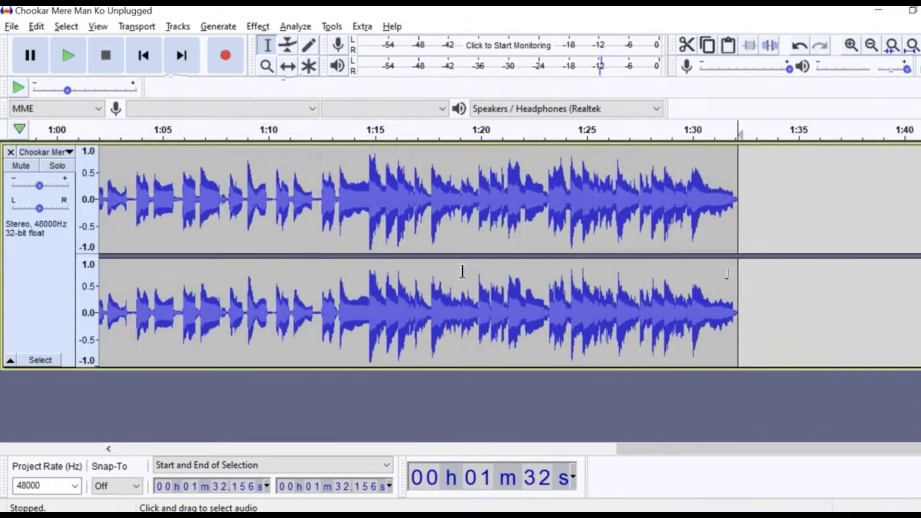
{"action": "left_click", "coordinate": [716, 219]}
{"action": "left_click", "coordinate": [734, 204]}
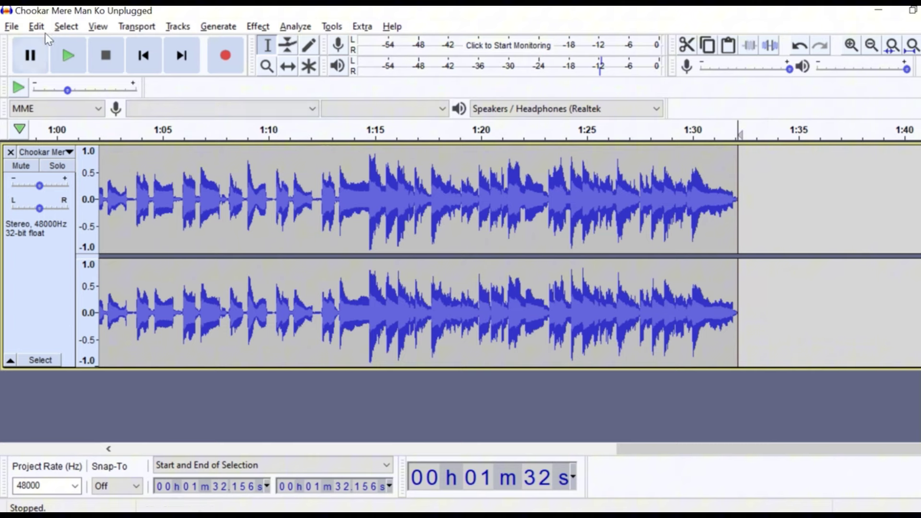
{"action": "left_click", "coordinate": [34, 26]}
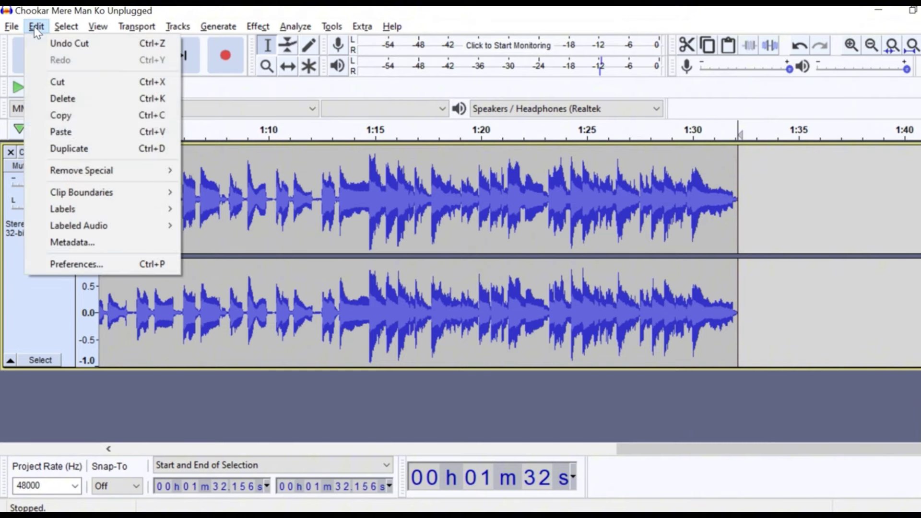
{"action": "left_click", "coordinate": [65, 129]}
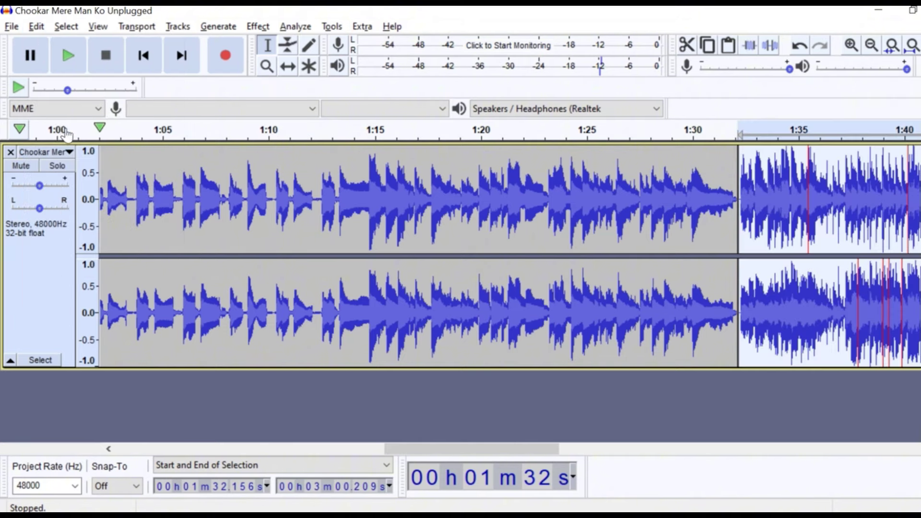
- Cut the silent gap between the two joined songs, from about 1 min 32.15 s to 1 min 32.31 s
{"action": "mouse_move", "coordinate": [502, 447]}
{"action": "left_mouse_down"}
{"action": "mouse_move", "coordinate": [531, 450]}
{"action": "mouse_move", "coordinate": [551, 429]}
{"action": "mouse_move", "coordinate": [523, 453]}
{"action": "mouse_move", "coordinate": [505, 453]}
{"action": "left_mouse_up"}
{"action": "left_click", "coordinate": [851, 45]}
{"action": "left_click", "coordinate": [320, 224]}
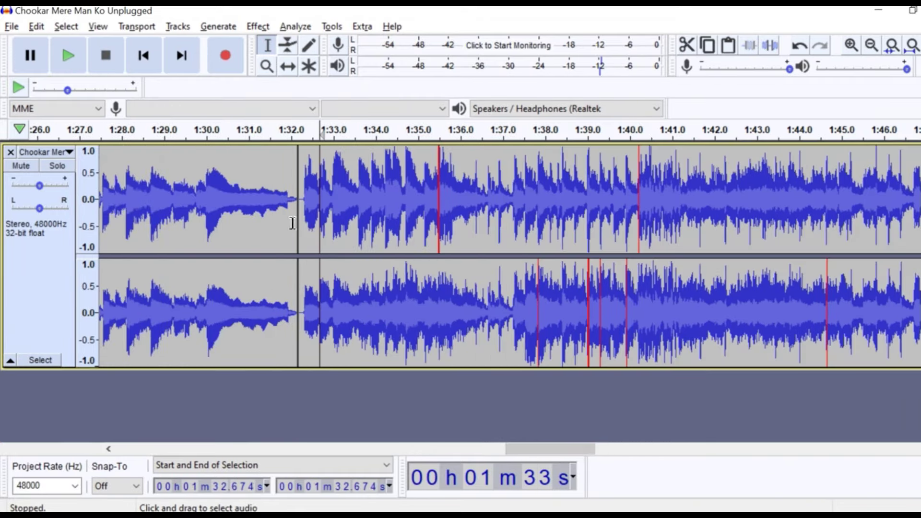
{"action": "left_click", "coordinate": [268, 226]}
{"action": "left_click", "coordinate": [330, 211]}
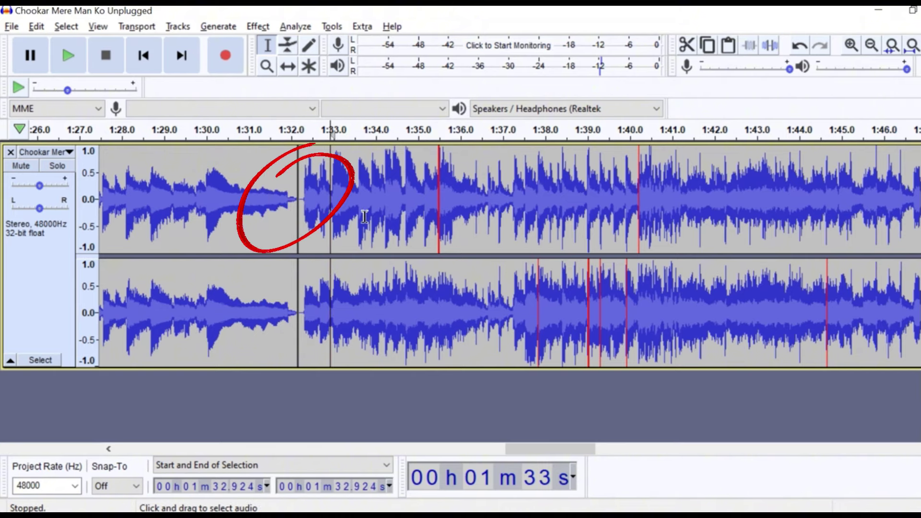
{"action": "left_click", "coordinate": [851, 45]}
{"action": "left_click", "coordinate": [490, 216]}
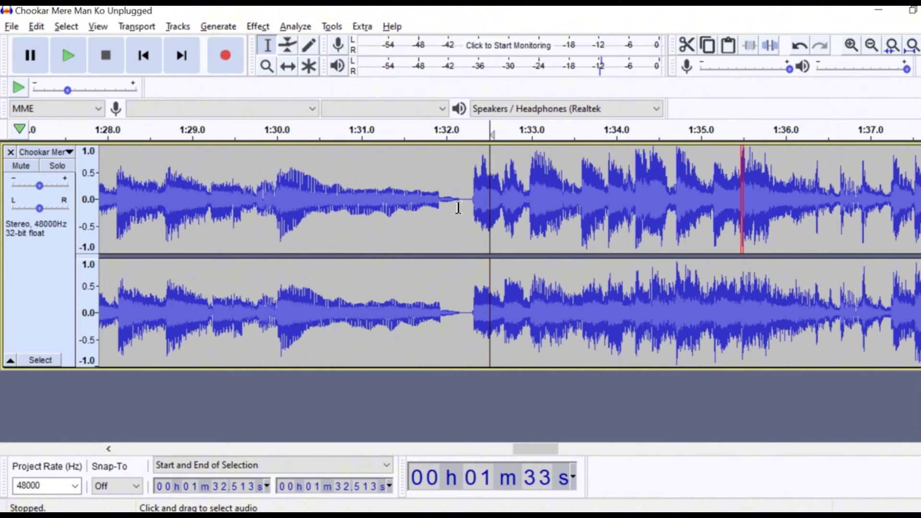
{"action": "left_click_drag", "start_coordinate": [458, 207], "coordinate": [471, 211]}
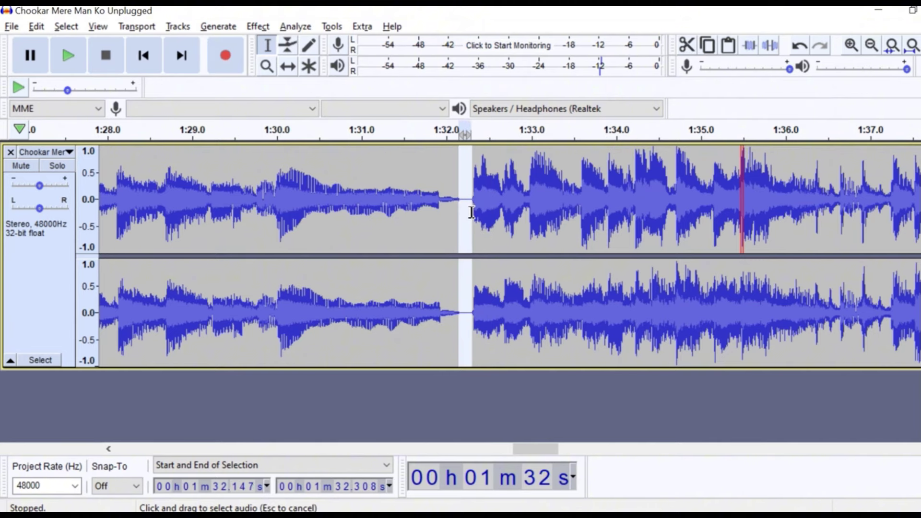
{"action": "left_click", "coordinate": [689, 47]}
{"action": "left_click", "coordinate": [439, 259]}
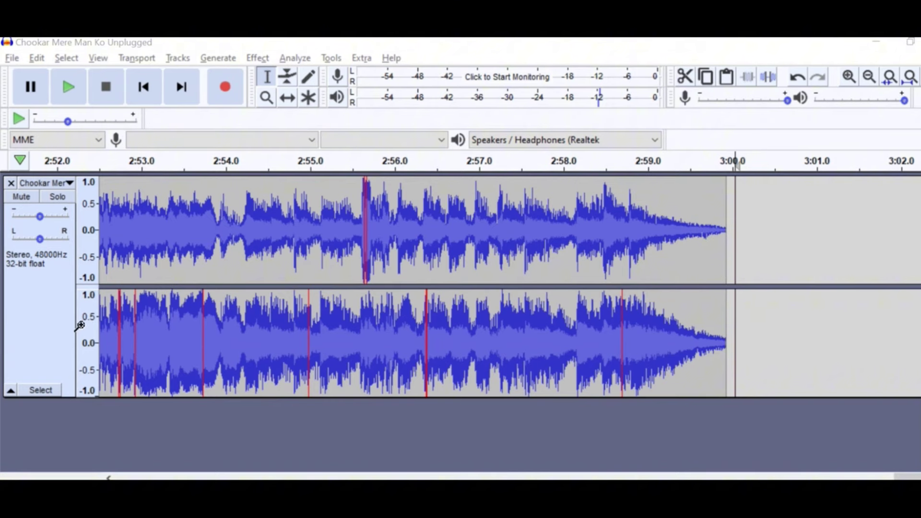
- Remove the Deewana Hua Badal track from its own project and minimise that project's window
{"action": "key", "text": "alt+Tab"}
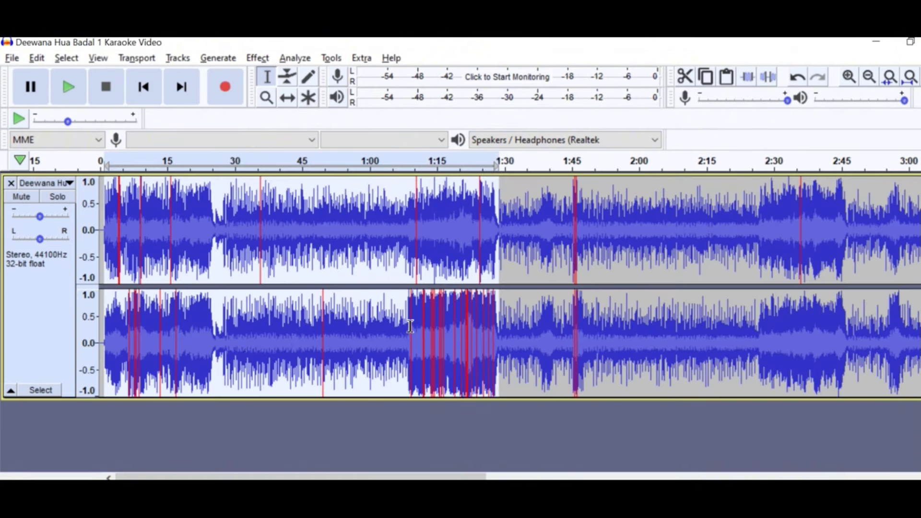
{"action": "key", "text": "alt+Tab"}
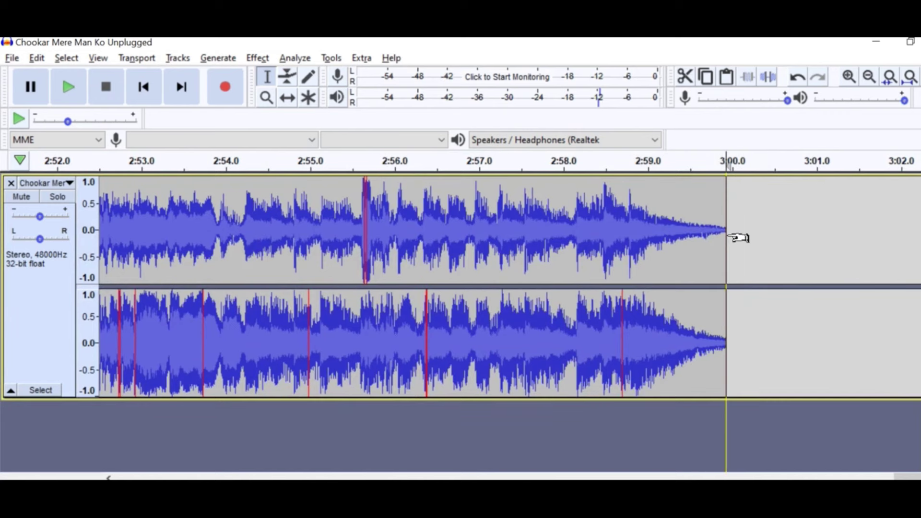
{"action": "key", "text": "alt+Tab"}
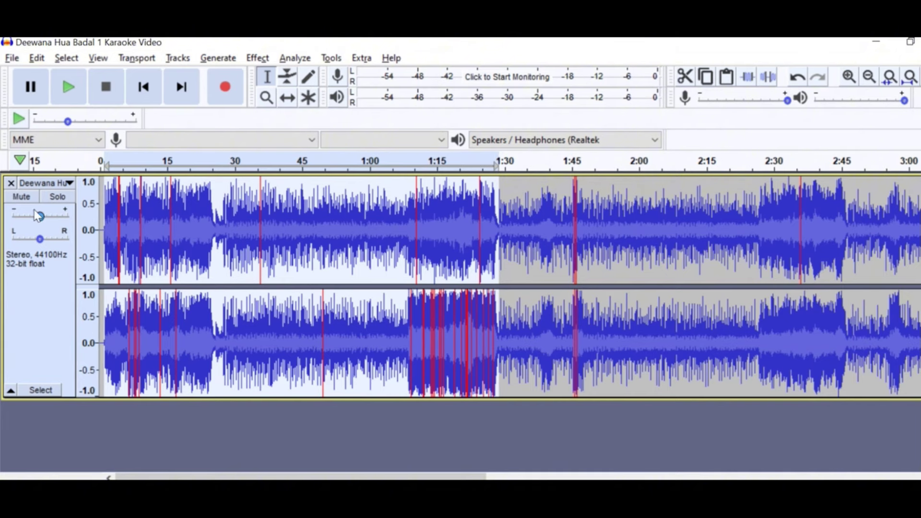
{"action": "left_click", "coordinate": [10, 183]}
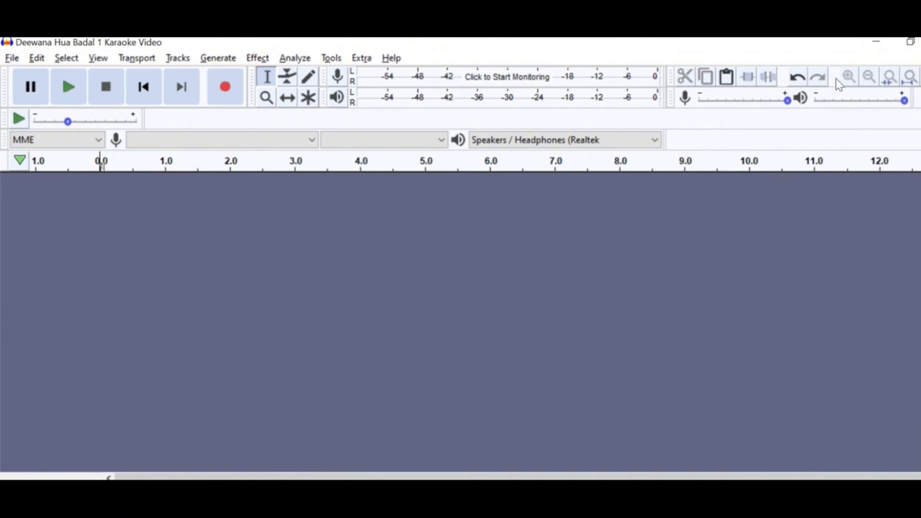
{"action": "left_click", "coordinate": [875, 43]}
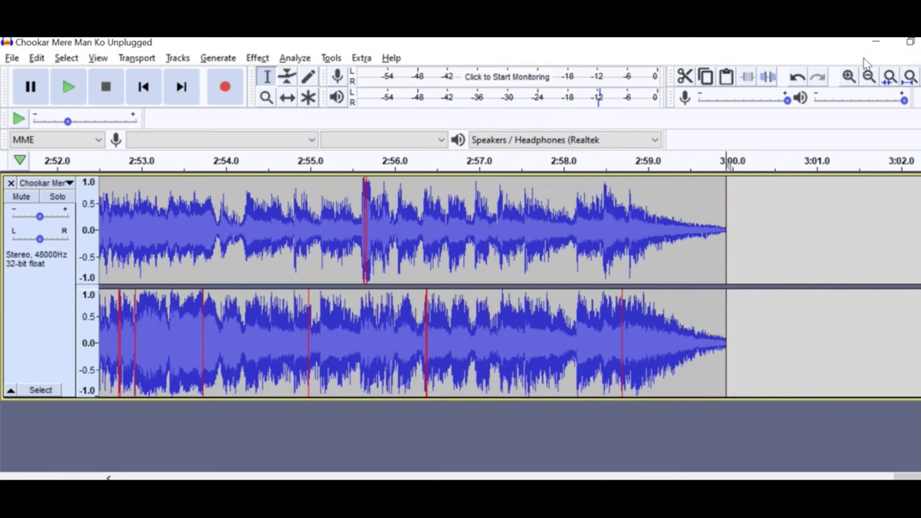
- Import the Chhalkaye Jaam Aaiye karaoke file from the desktop into the emptied project and lower the track's gain slightly
{"action": "left_click", "coordinate": [875, 43]}
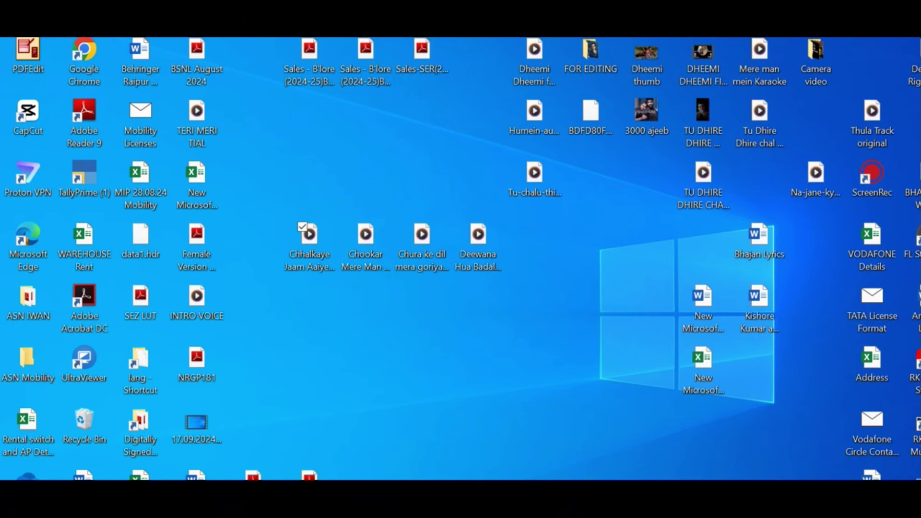
{"action": "mouse_move", "coordinate": [385, 480]}
{"action": "left_click_drag", "start_coordinate": [465, 460], "coordinate": [433, 279]}
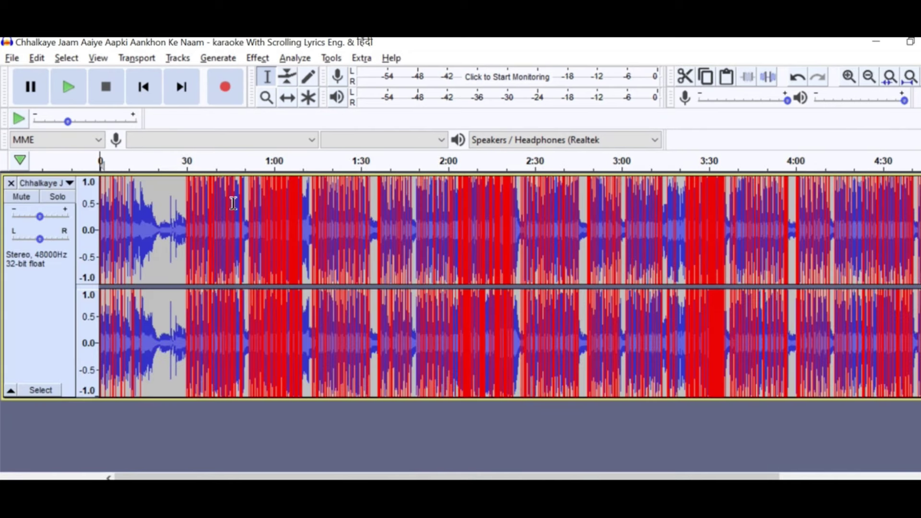
{"action": "left_click_drag", "start_coordinate": [40, 218], "coordinate": [39, 223]}
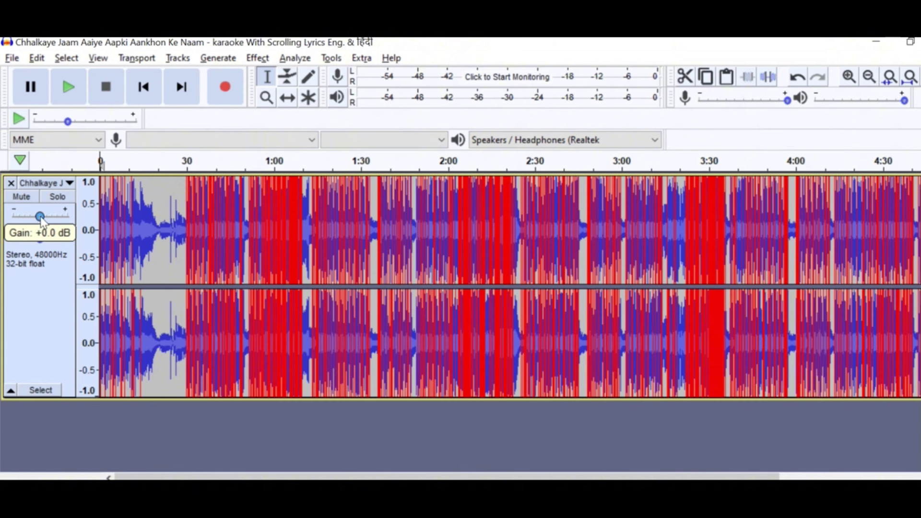
{"action": "left_click_drag", "start_coordinate": [41, 220], "coordinate": [39, 221]}
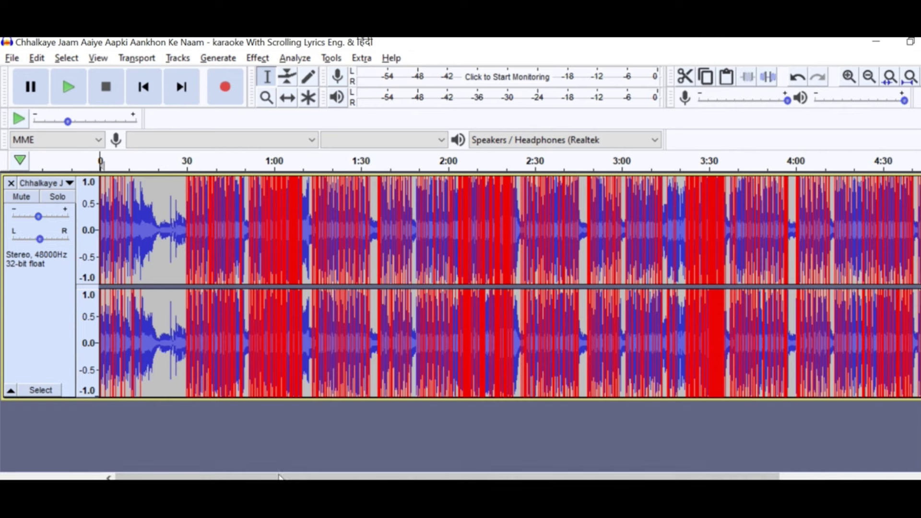
- Copy the Chhalkaye Jaam audio from the start of its music to about 1 min 49 s
{"action": "double_click", "coordinate": [850, 82]}
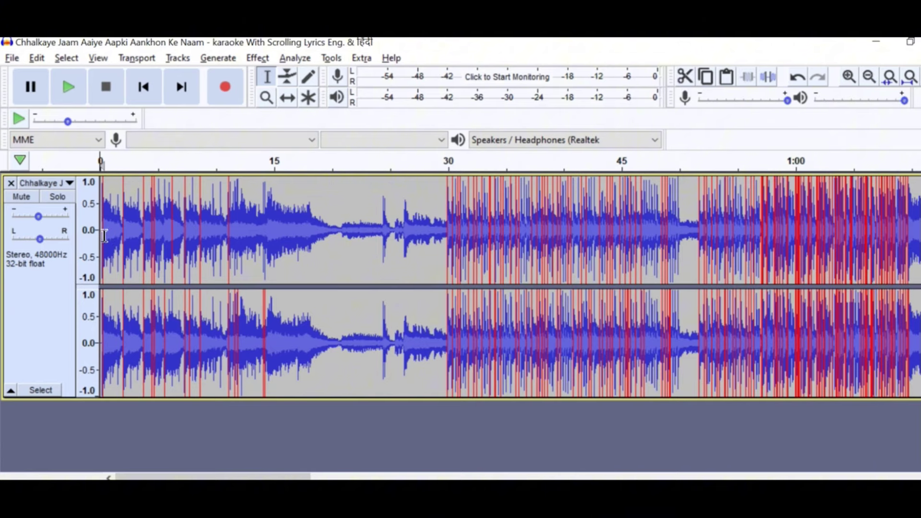
{"action": "left_click_drag", "start_coordinate": [103, 235], "coordinate": [729, 319]}
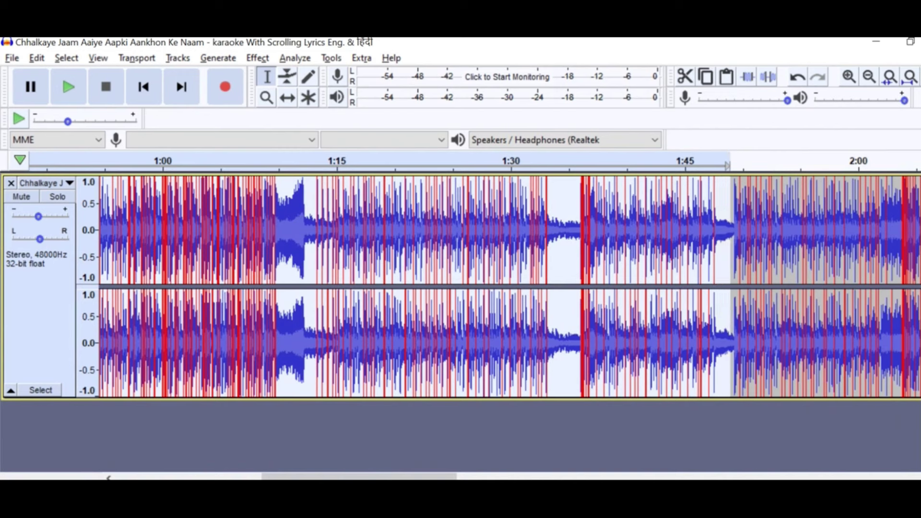
{"action": "left_click", "coordinate": [37, 58]}
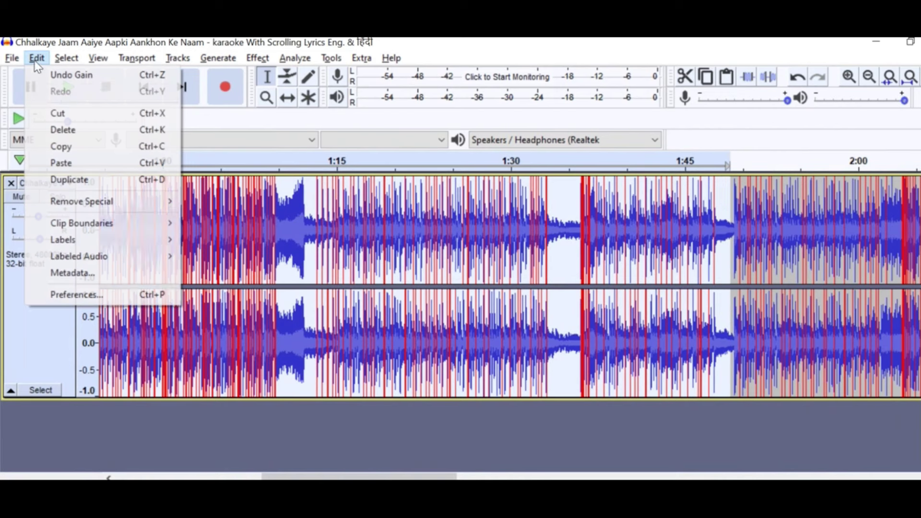
{"action": "left_click", "coordinate": [61, 148]}
- Paste the copied Chhalkaye Jaam section at the very end of the combined track in the Chookar Mere Man project
{"action": "key", "text": "alt+Tab"}
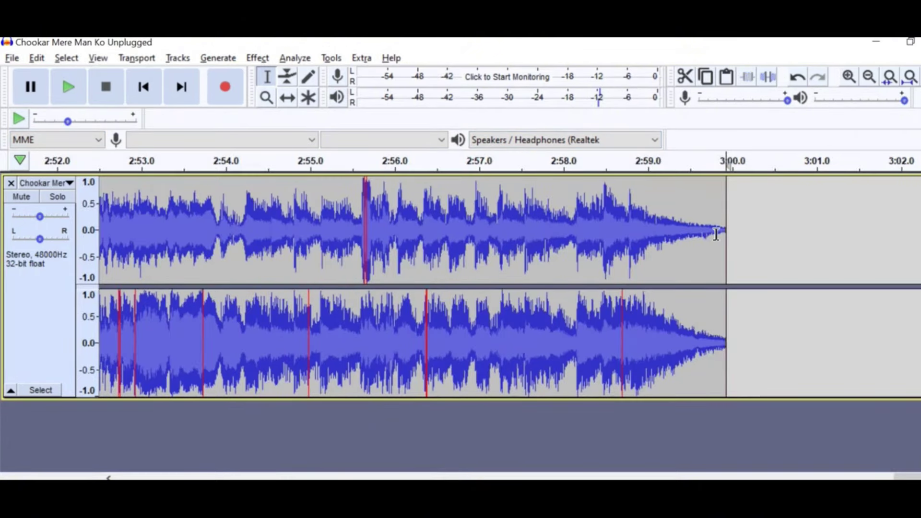
{"action": "left_click", "coordinate": [723, 234]}
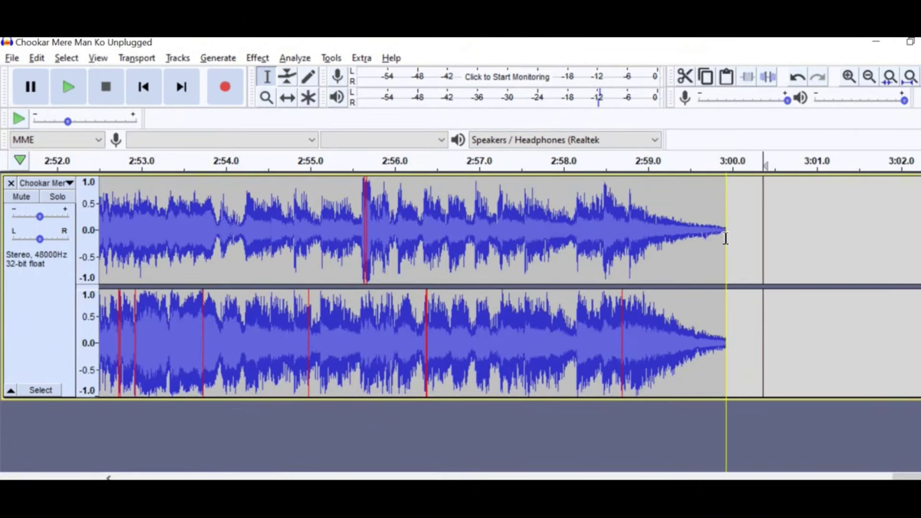
{"action": "left_click", "coordinate": [37, 57]}
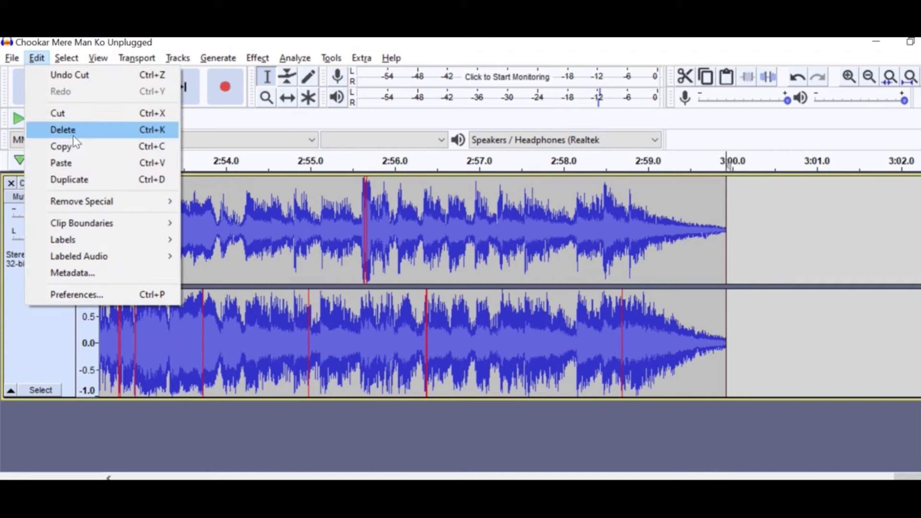
{"action": "left_click", "coordinate": [61, 163]}
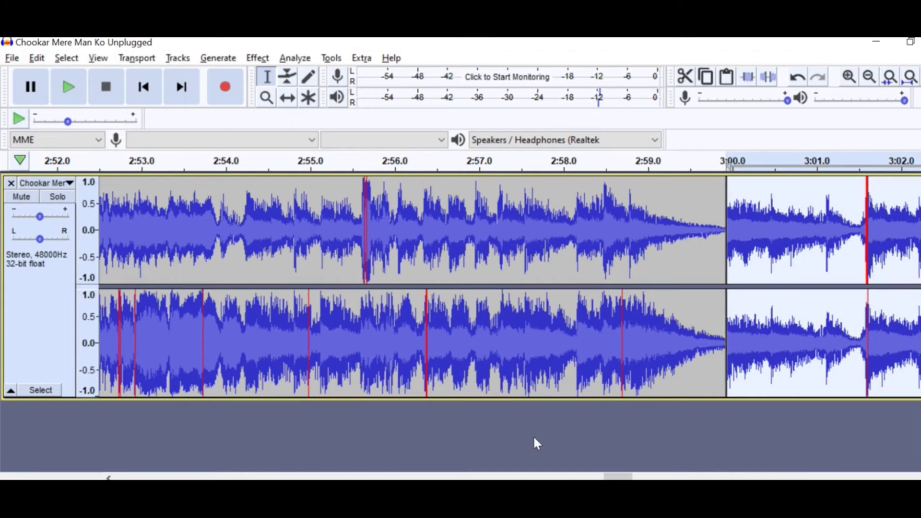
- Examine the whole combined track, from the pasted Chhalkaye Jaam section and its end back to the start and the joins between songs
{"action": "left_click_drag", "start_coordinate": [614, 478], "coordinate": [716, 474]}
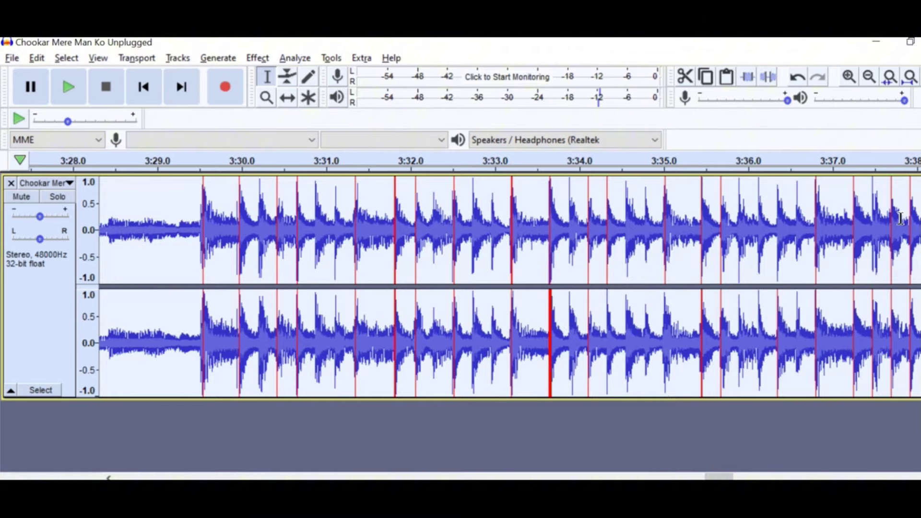
{"action": "left_click", "coordinate": [869, 77]}
{"action": "left_click", "coordinate": [868, 77]}
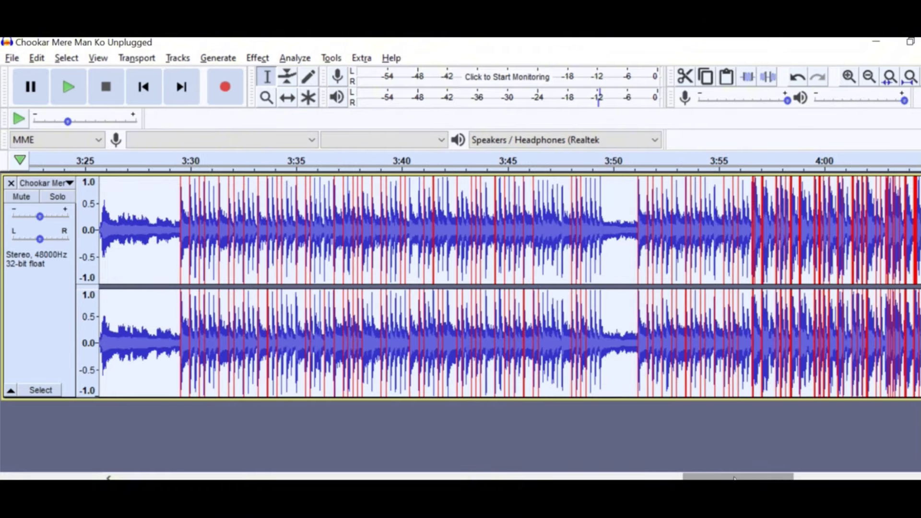
{"action": "left_click_drag", "start_coordinate": [734, 478], "coordinate": [845, 477]}
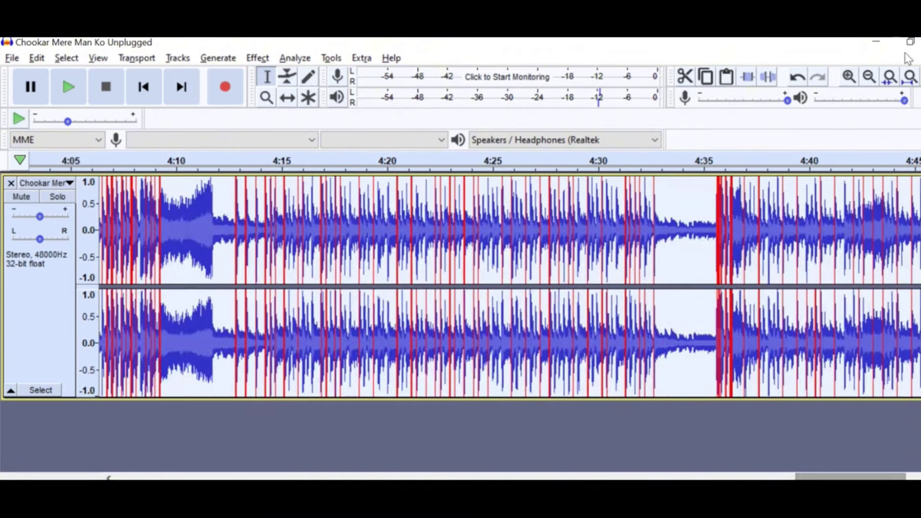
{"action": "left_click", "coordinate": [868, 76]}
{"action": "left_click", "coordinate": [869, 76]}
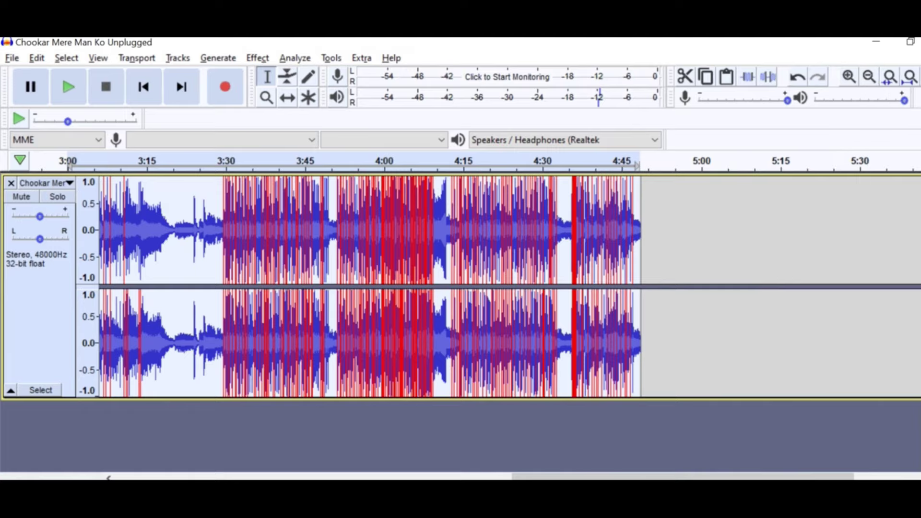
{"action": "left_click_drag", "start_coordinate": [573, 477], "coordinate": [181, 425]}
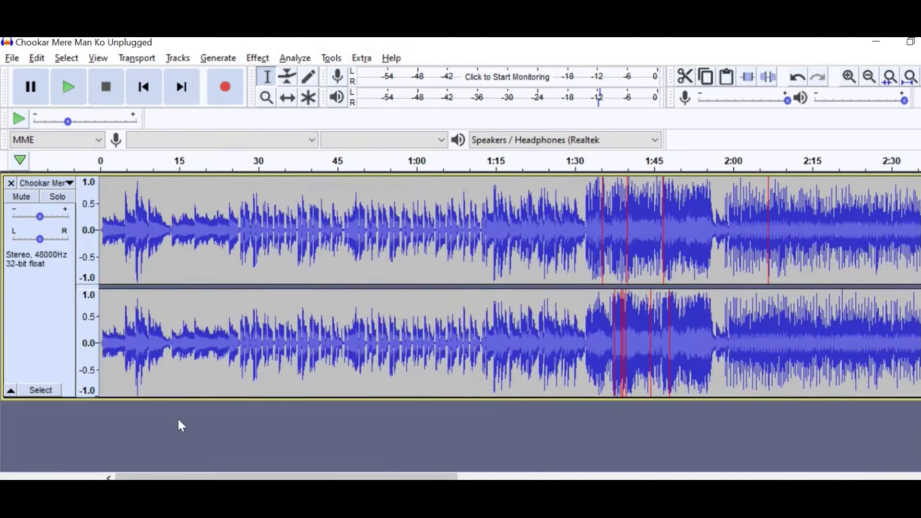
{"action": "mouse_move", "coordinate": [286, 476]}
{"action": "left_mouse_down"}
{"action": "mouse_move", "coordinate": [489, 476]}
{"action": "mouse_move", "coordinate": [287, 476]}
{"action": "left_mouse_up"}
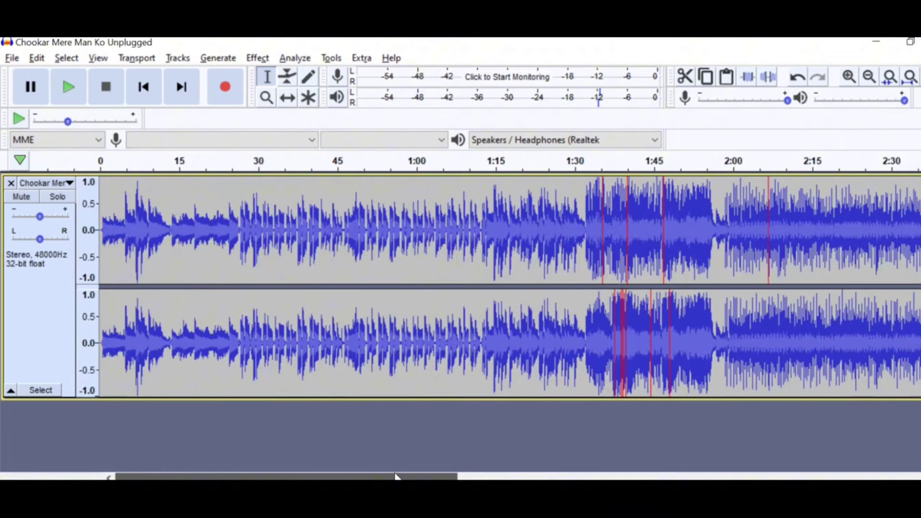
{"action": "left_click_drag", "start_coordinate": [395, 477], "coordinate": [538, 478]}
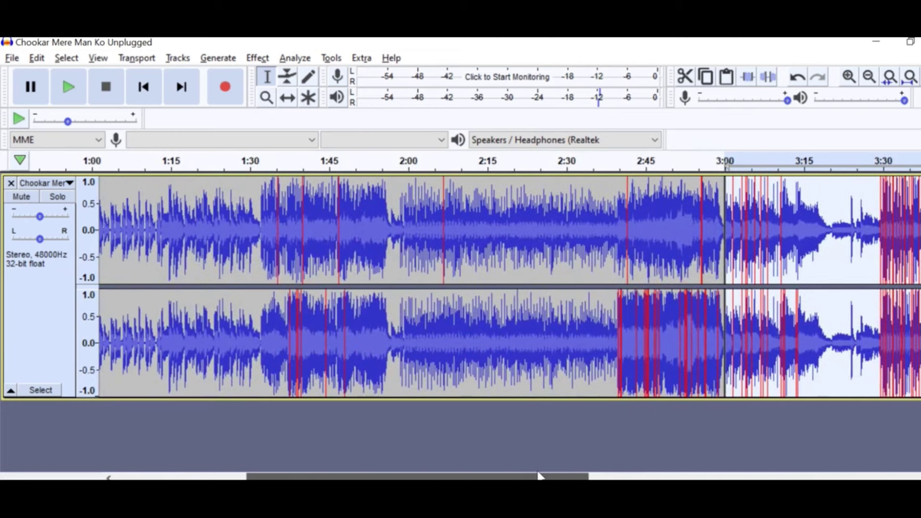
- Play the combined track briefly from about 1 min 54 s, just before the quiet passage, and go back to its start
{"action": "left_click", "coordinate": [380, 216]}
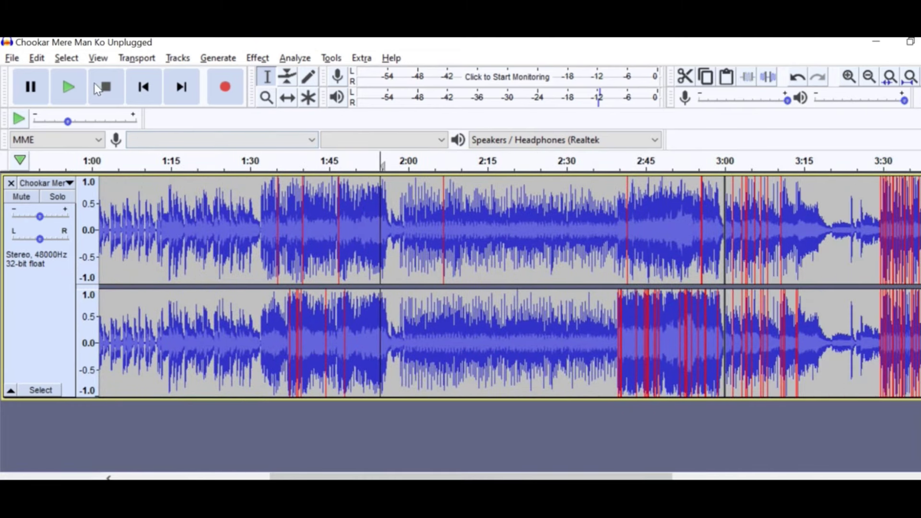
{"action": "left_click", "coordinate": [73, 83]}
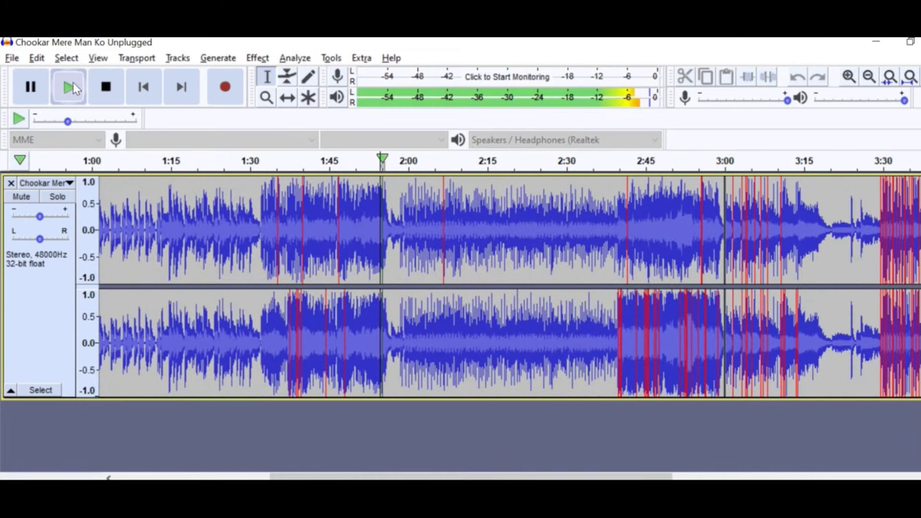
{"action": "left_click", "coordinate": [107, 88]}
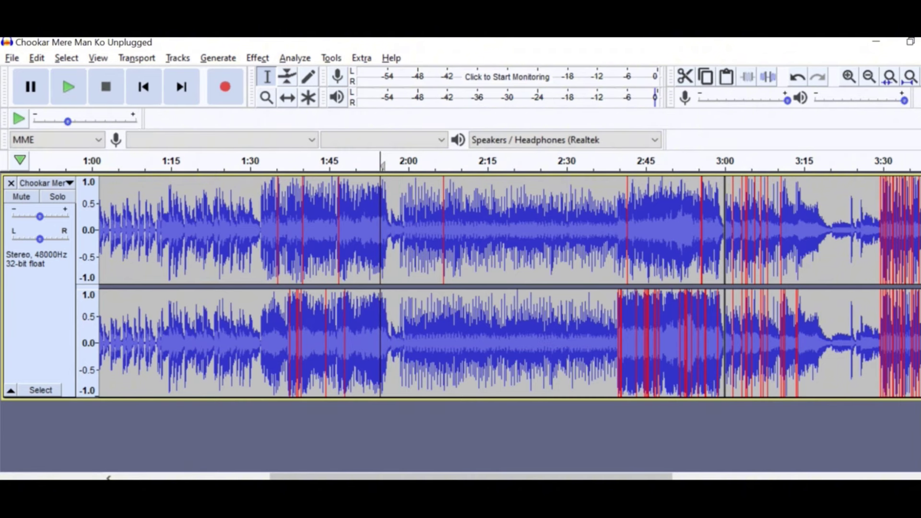
{"action": "left_click_drag", "start_coordinate": [528, 476], "coordinate": [253, 448]}
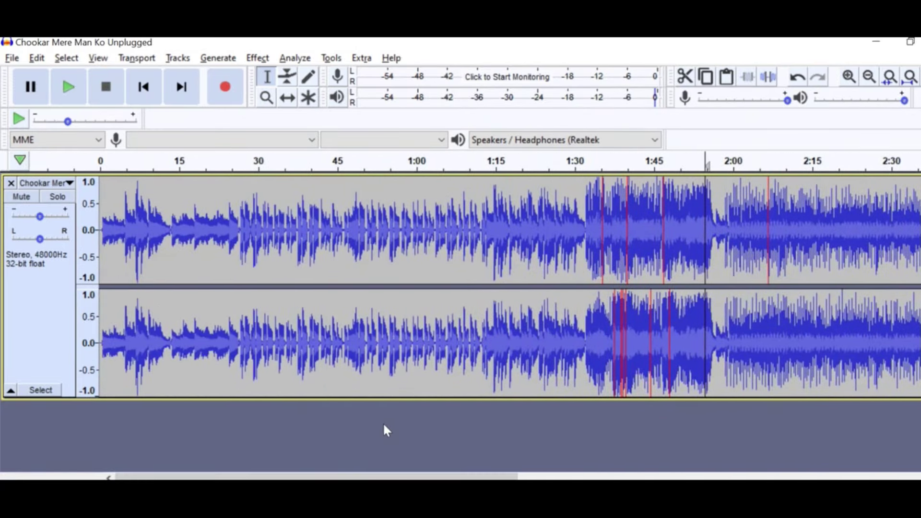
- Switch to the Chhalkaye Jaam Aaiye project and close it without saving
{"action": "key", "text": "alt+Tab"}
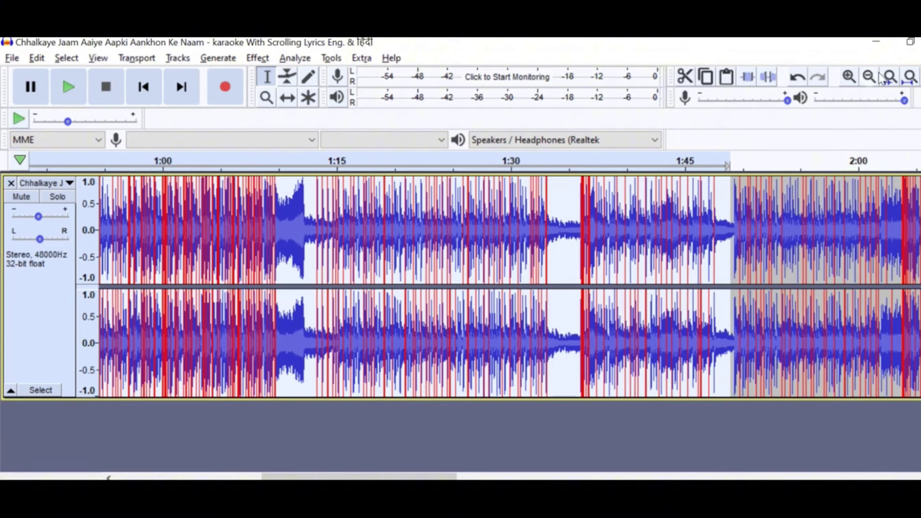
{"action": "left_click", "coordinate": [873, 79]}
{"action": "left_click", "coordinate": [873, 80]}
{"action": "left_click", "coordinate": [872, 80]}
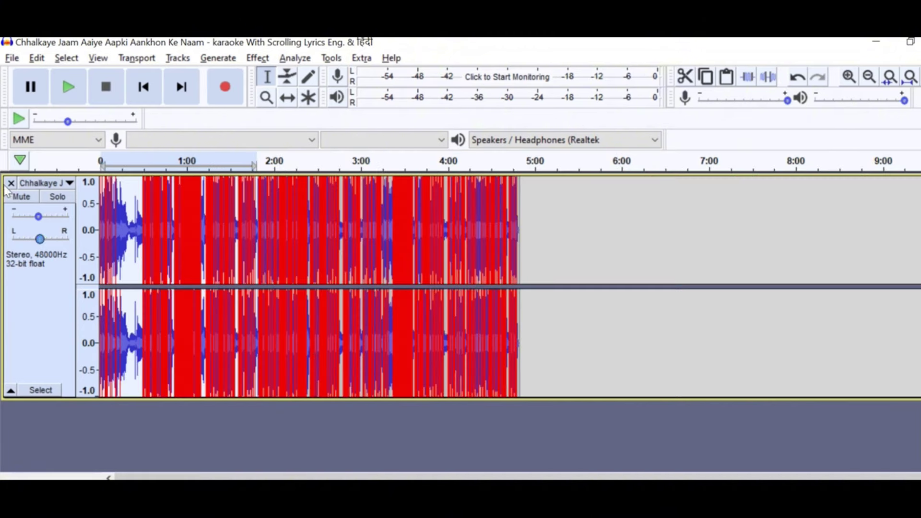
{"action": "key", "text": "ctrl+w"}
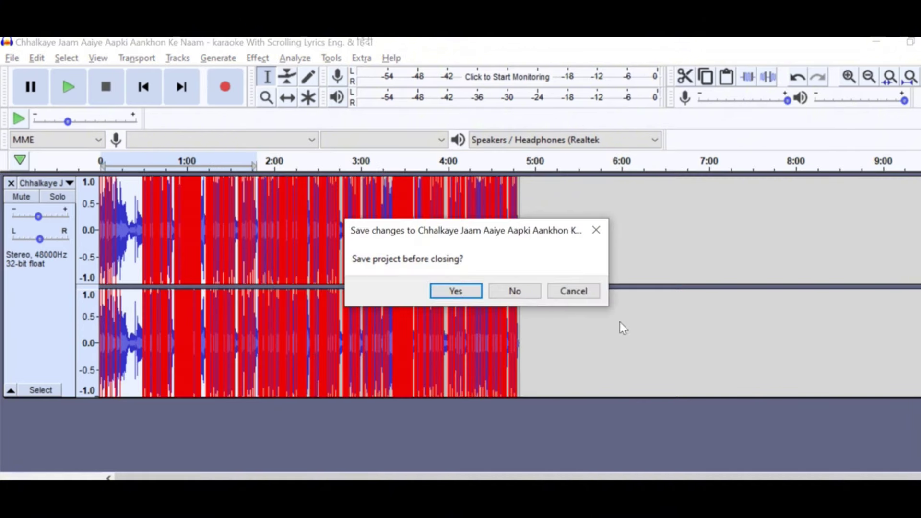
{"action": "left_click", "coordinate": [514, 291]}
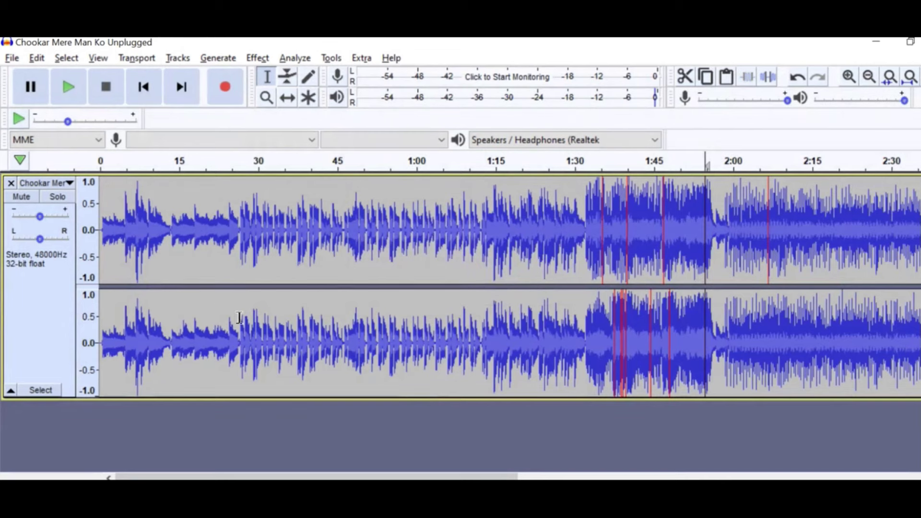
- Select the entire combined track in the Chookar Mere Man Ko Unplugged project
{"action": "left_click", "coordinate": [45, 326]}
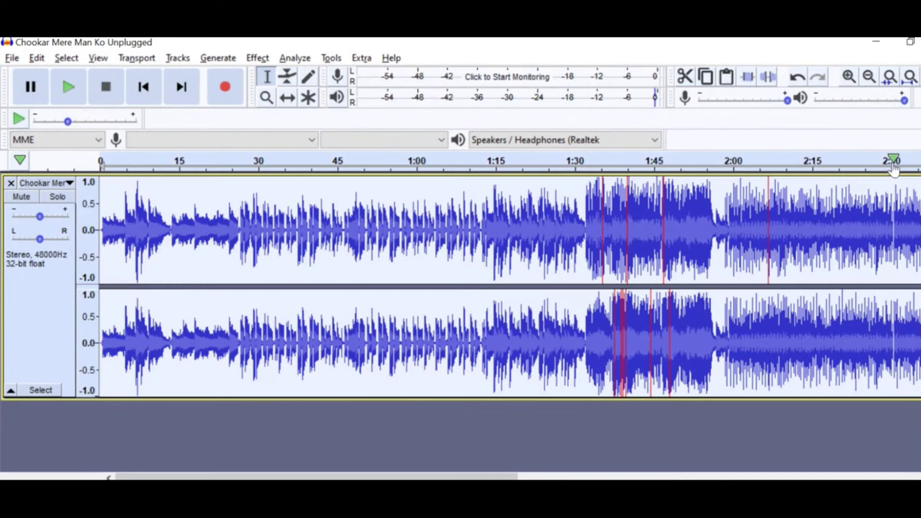
{"action": "left_click", "coordinate": [869, 77]}
{"action": "left_click", "coordinate": [868, 77]}
{"action": "left_click", "coordinate": [848, 77]}
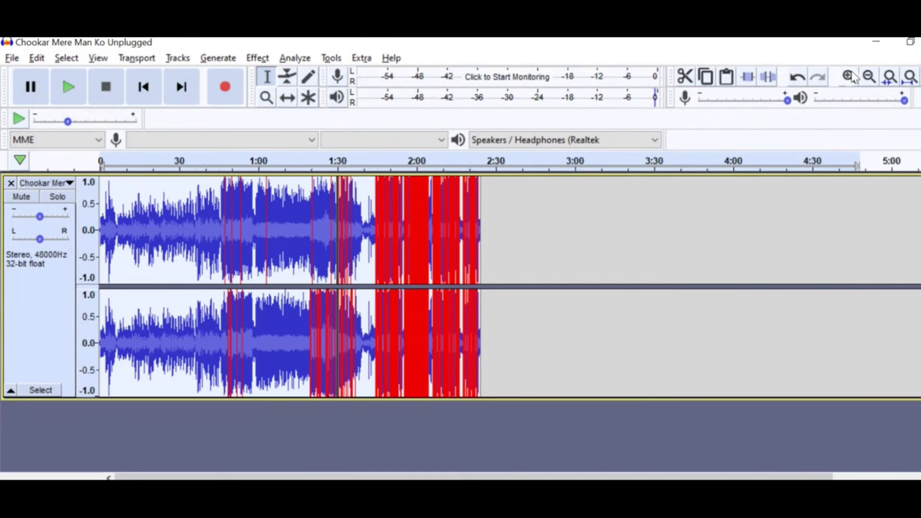
{"action": "left_click", "coordinate": [849, 76]}
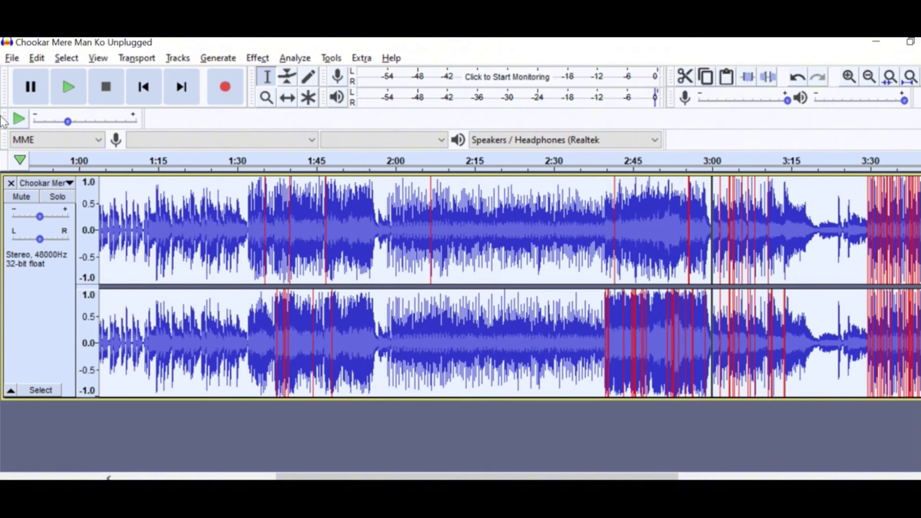
- Export the combined track as an MP3 file named Kishore Kumar Medley on the desktop, at the Insane, 320 kbps preset
{"action": "left_click", "coordinate": [9, 57]}
{"action": "mouse_move", "coordinate": [39, 168]}
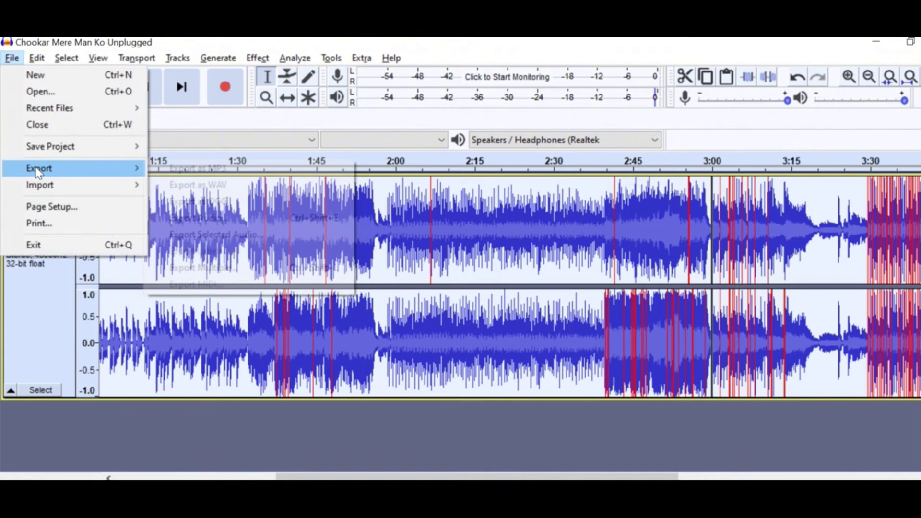
{"action": "left_click", "coordinate": [206, 169]}
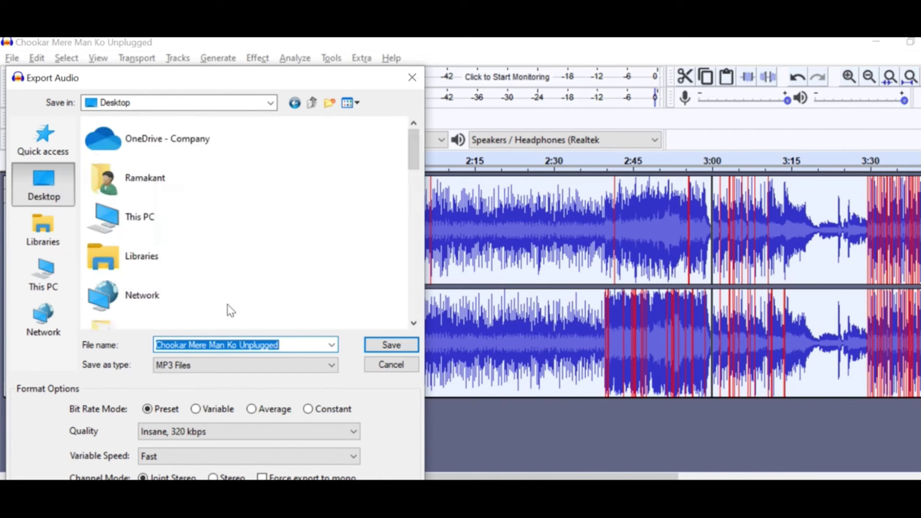
{"action": "type", "text": "Ki"}
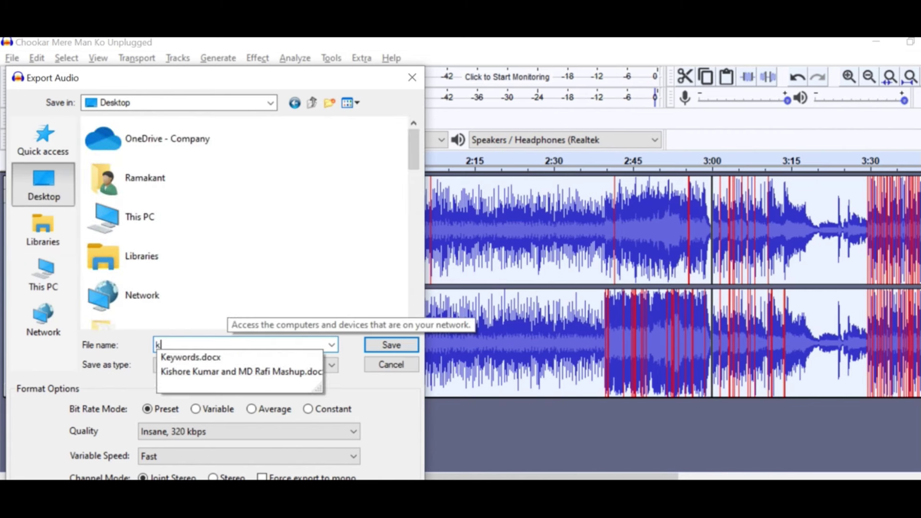
{"action": "key", "text": "BackSpace"}
{"action": "key", "text": "BackSpace"}
{"action": "type", "text": "Kis"}
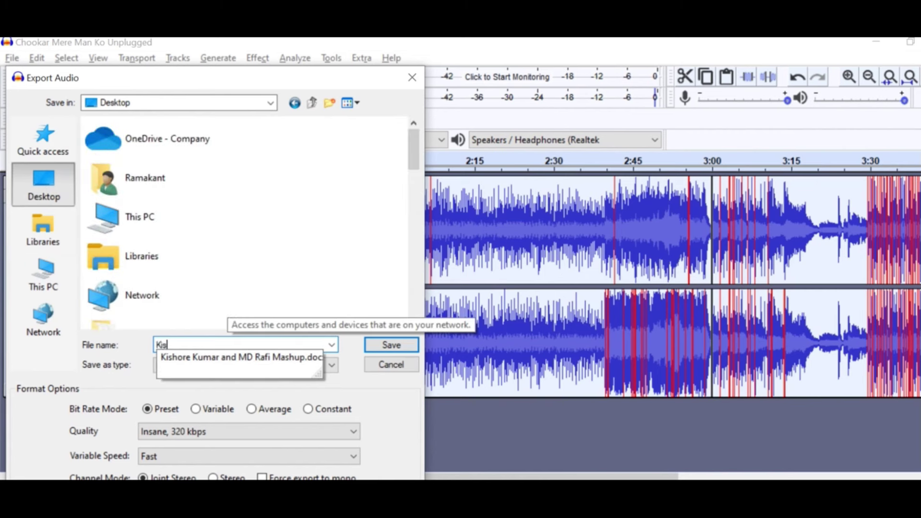
{"action": "type", "text": "hore Kumar M"}
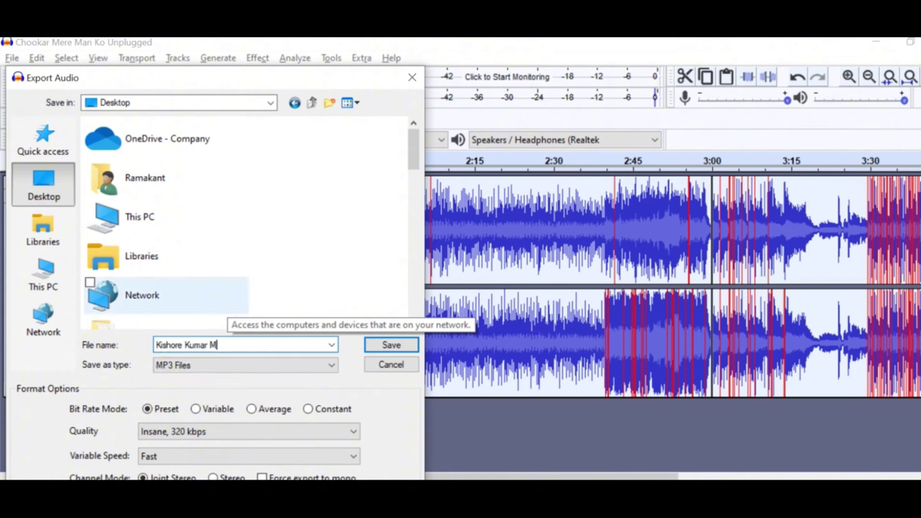
{"action": "type", "text": "edley"}
{"action": "left_click", "coordinate": [378, 343]}
- Clear the Software, major_brand, iTunSMPB, minor_version and compatible_brands metadata values and accept the tags to run the export
{"action": "left_click", "coordinate": [473, 297]}
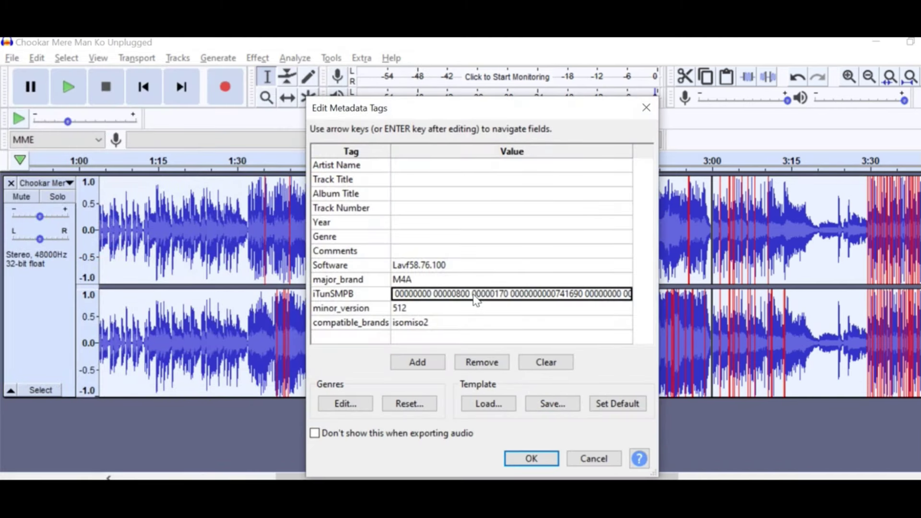
{"action": "key", "text": "Delete"}
{"action": "left_click", "coordinate": [456, 281]}
{"action": "key", "text": "Delete"}
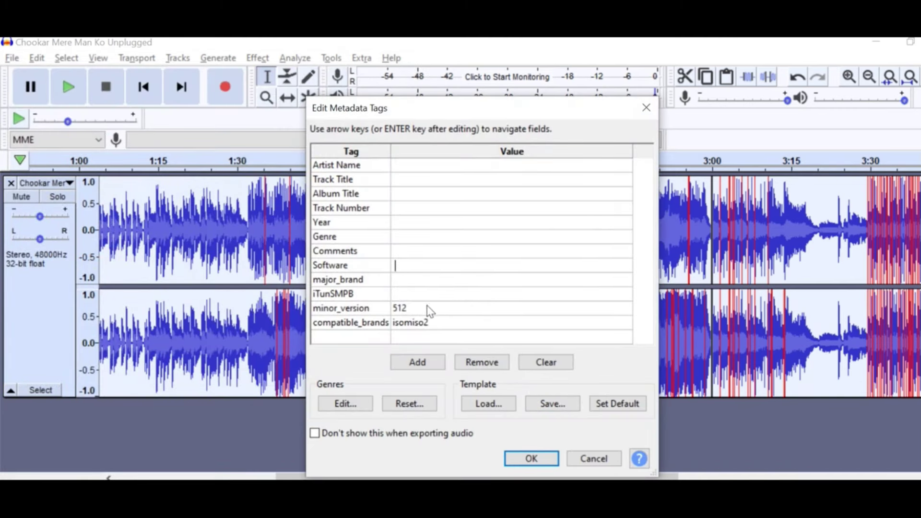
{"action": "left_click", "coordinate": [429, 310]}
{"action": "key", "text": "BackSpace"}
{"action": "left_click", "coordinate": [425, 323]}
{"action": "key", "text": "BackSpace"}
{"action": "left_click", "coordinate": [530, 457]}
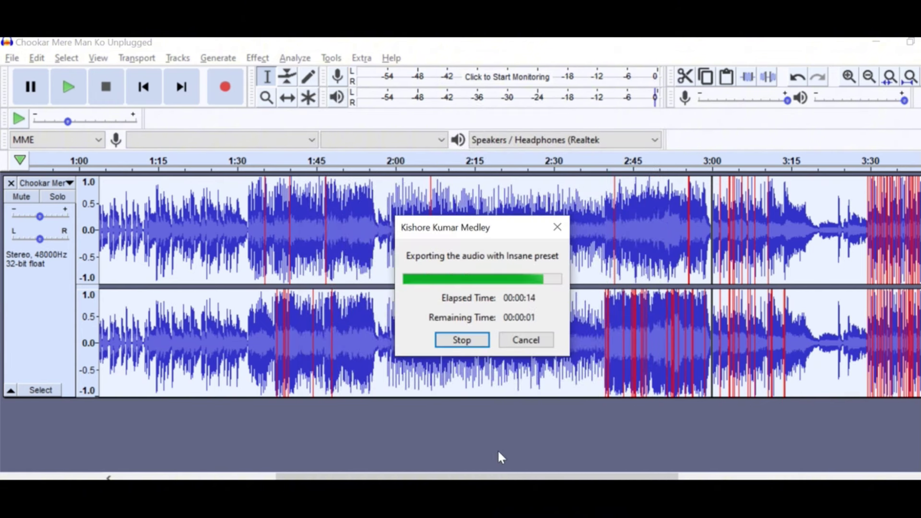
- Minimise Audacity, move the Kishore Kumar Medley file beside INTRO VOICE on the desktop, and return to the Audacity project
{"action": "left_click", "coordinate": [878, 43]}
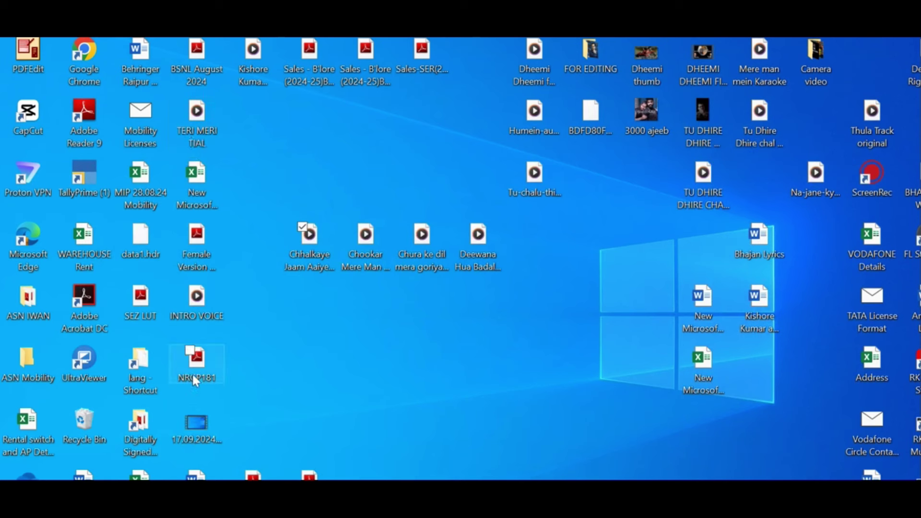
{"action": "left_click_drag", "start_coordinate": [252, 59], "coordinate": [274, 307]}
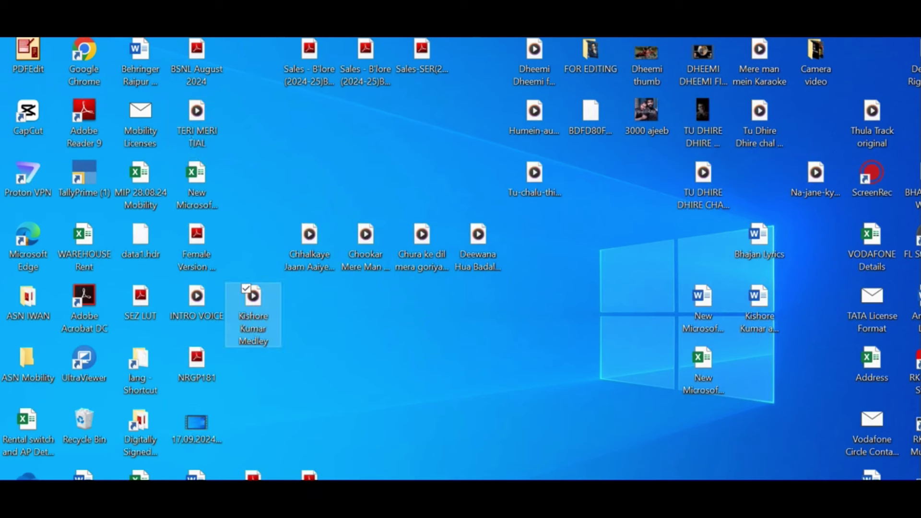
{"action": "key", "text": "alt+Tab"}
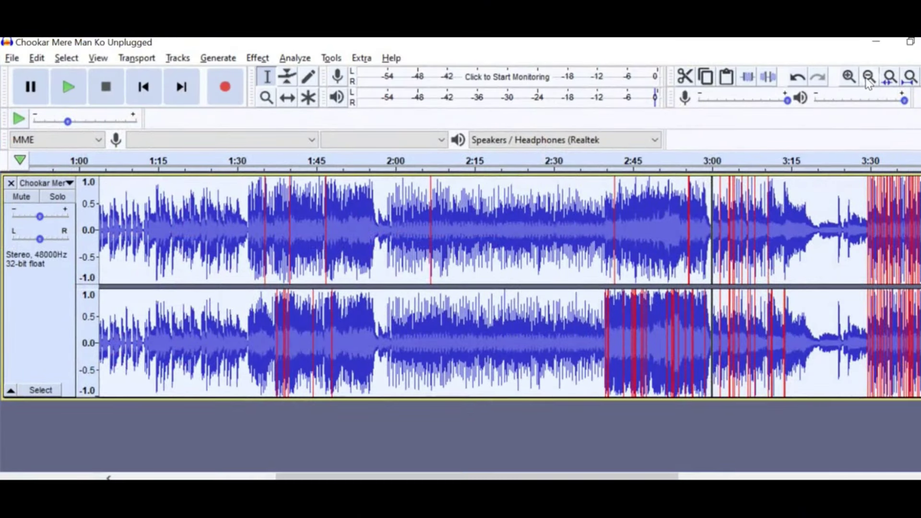
{"action": "left_click", "coordinate": [868, 77]}
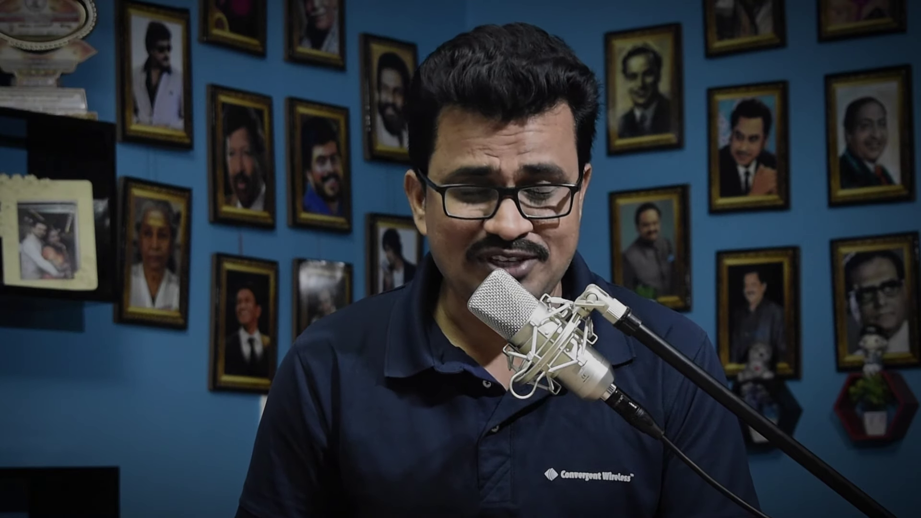